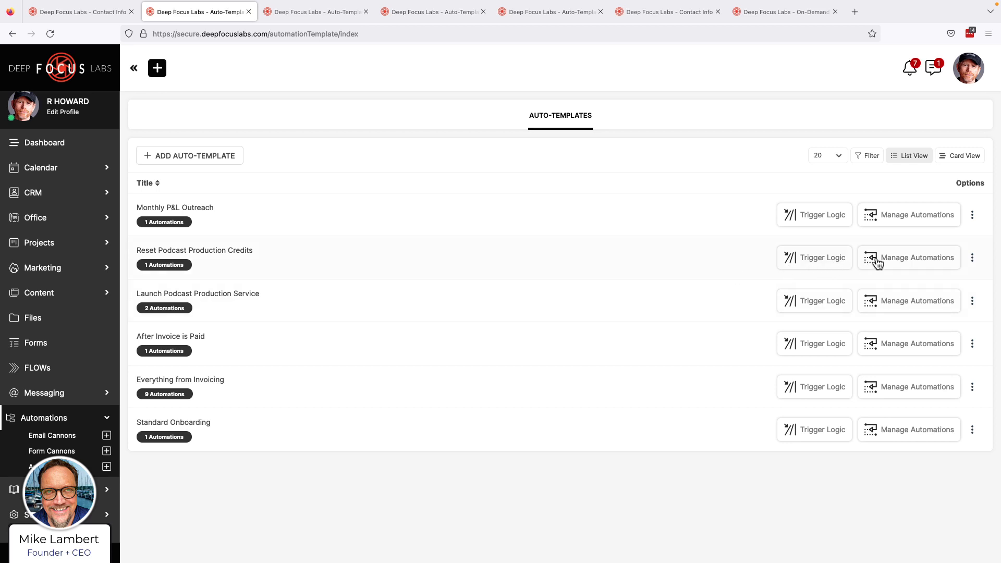
Review the automation configured for Reset Podcast Production Credits and browse the available automation actions without adding one
click(896, 260)
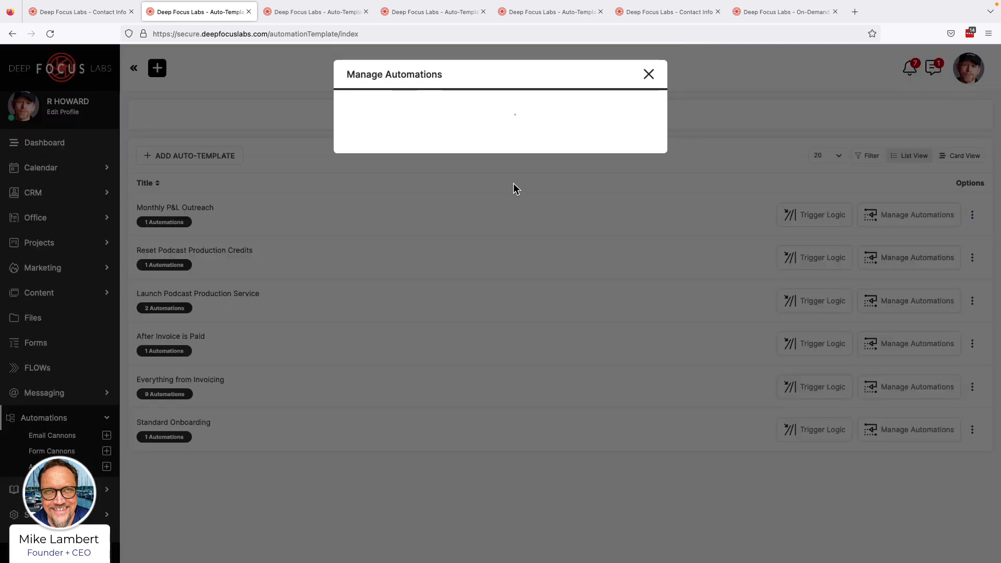
click(488, 168)
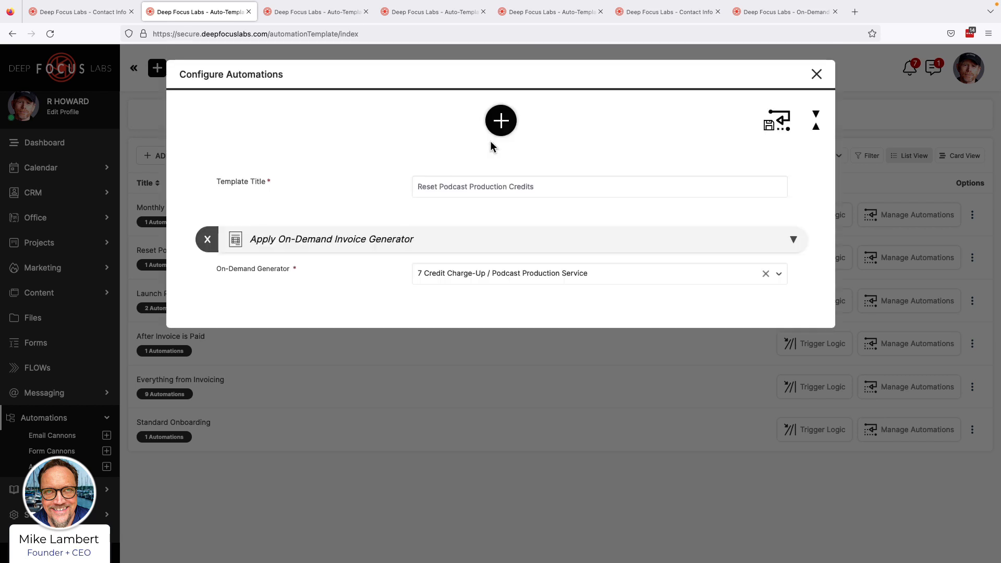
click(498, 125)
scroll(521, 247, down, 2)
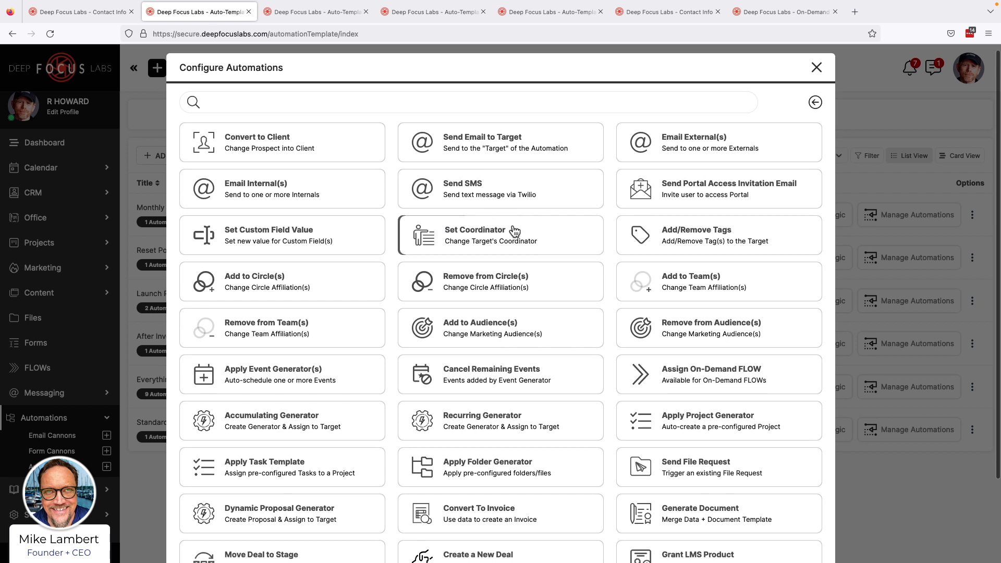
scroll(519, 247, down, 3)
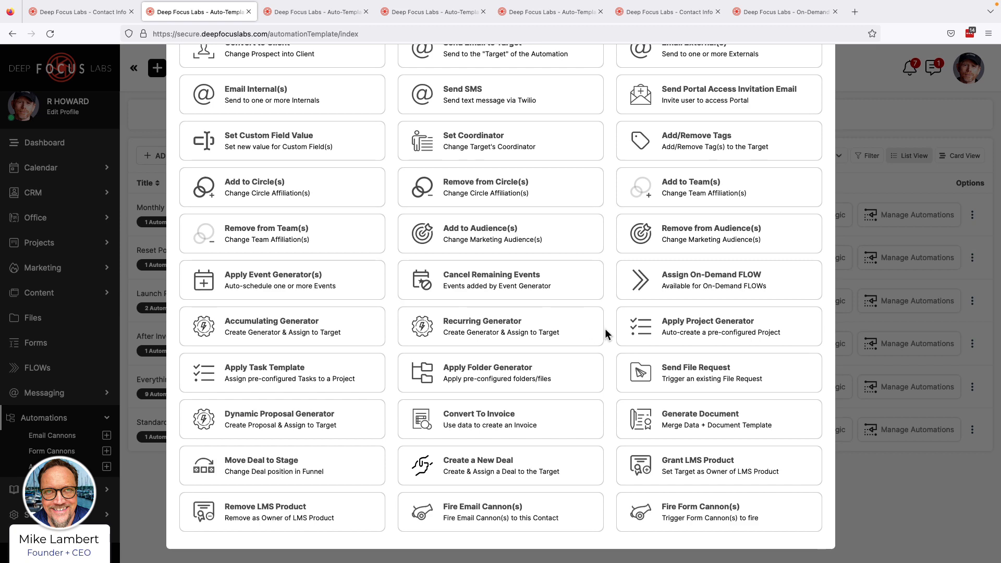
scroll(605, 332, up, 3)
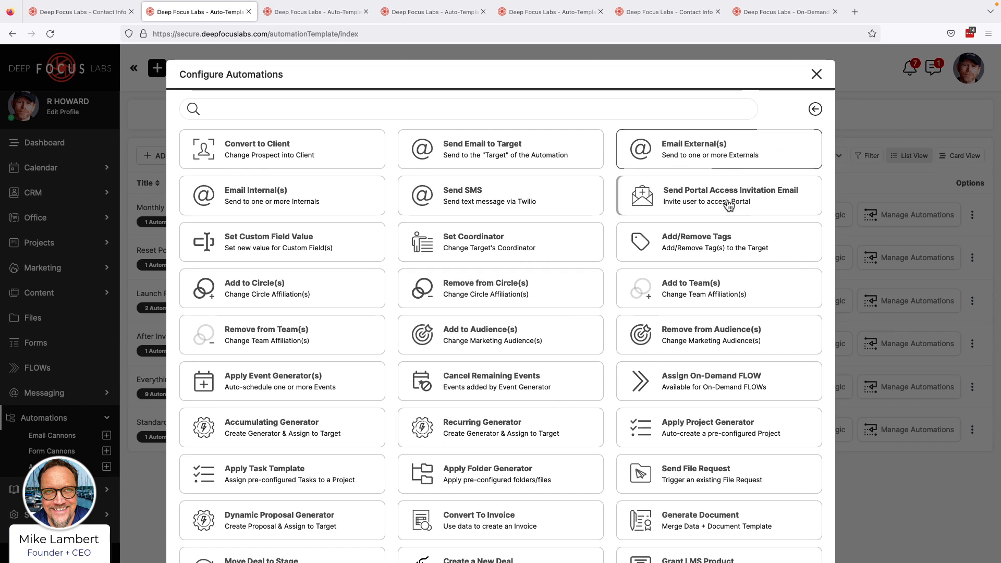
click(816, 75)
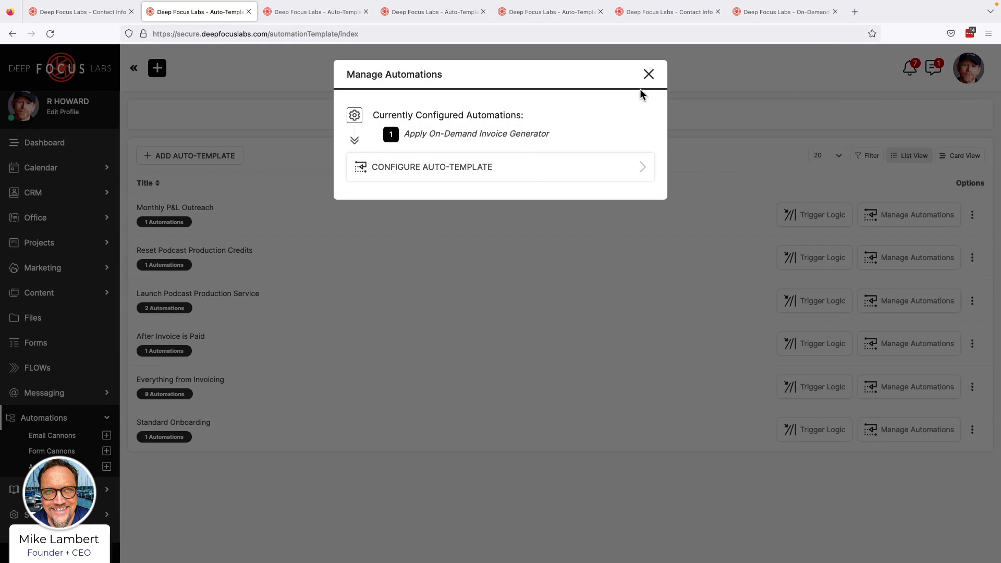
click(648, 76)
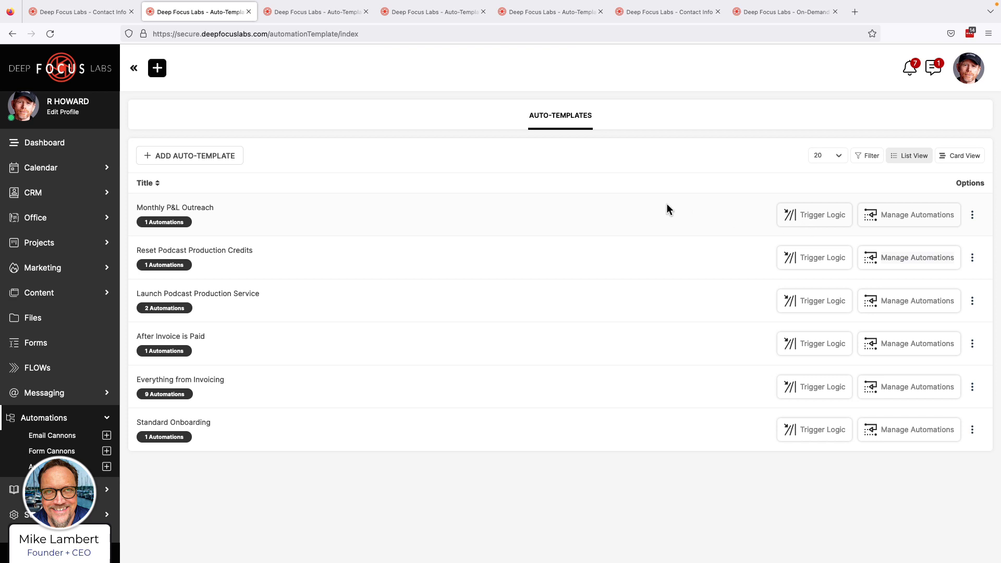
Switch to the Dynamic Logic Engine board and examine the Basics and "IF" Custom Field Conditions diagrams
key(ctrl+Left)
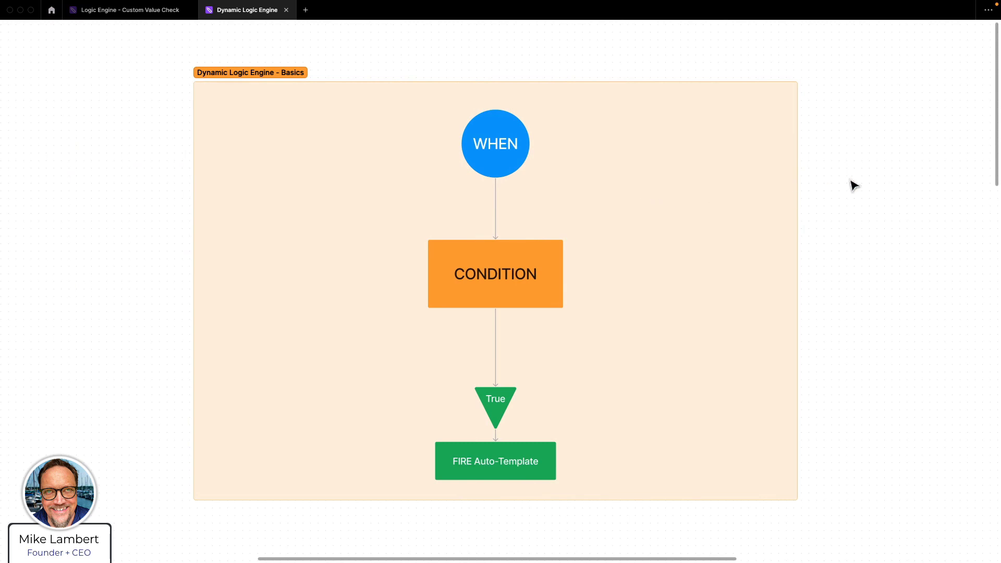
scroll(854, 185, down, 1)
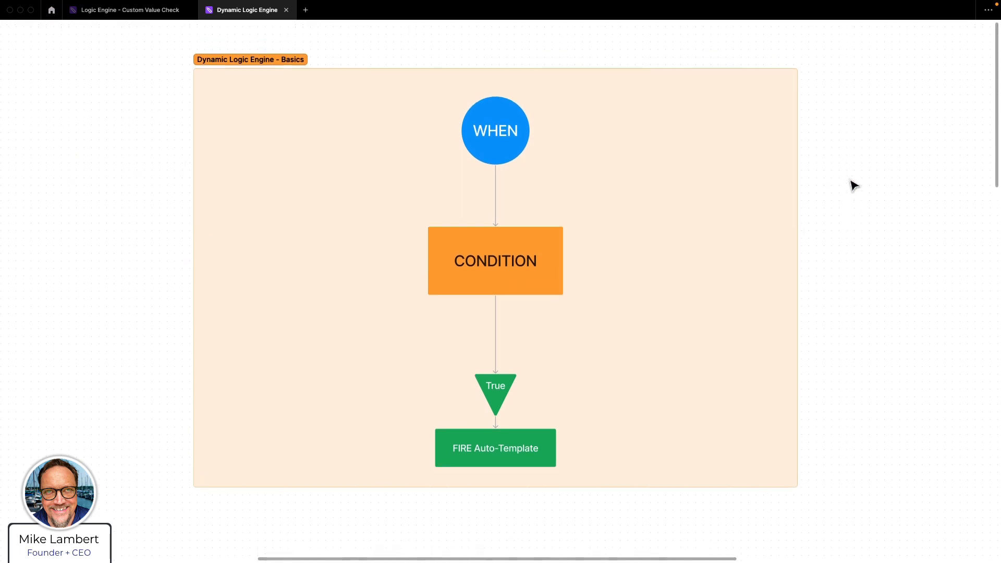
scroll(853, 185, down, 10)
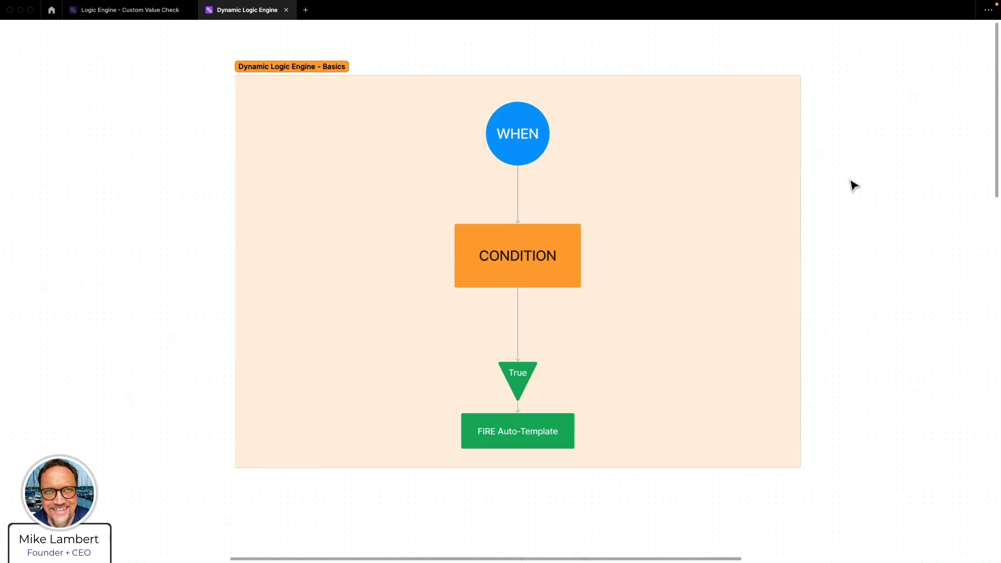
drag(748, 336, 706, 138)
scroll(507, 166, up, 1)
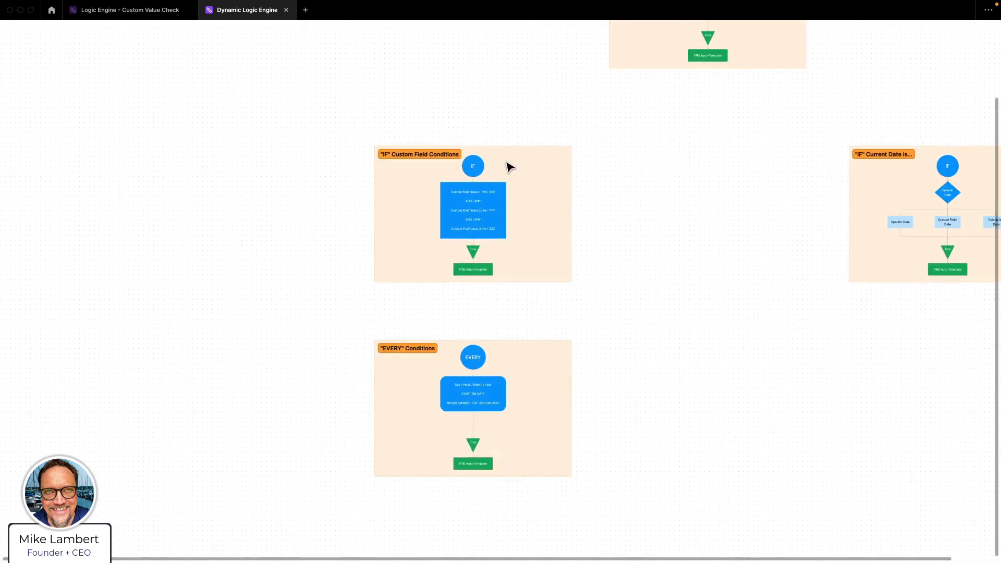
scroll(508, 165, up, 4)
scroll(539, 163, up, 5)
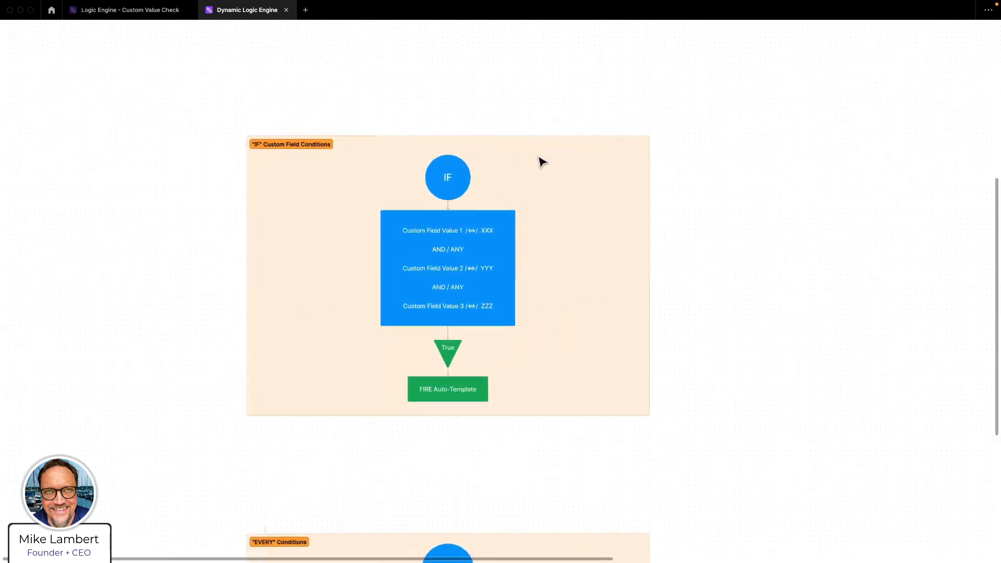
drag(519, 91, 606, 74)
Return to the auto-templates list in Firefox and examine the trigger logic of Reset Podcast Production Credits
key(ctrl+Left)
key(ctrl+Left)
click(811, 298)
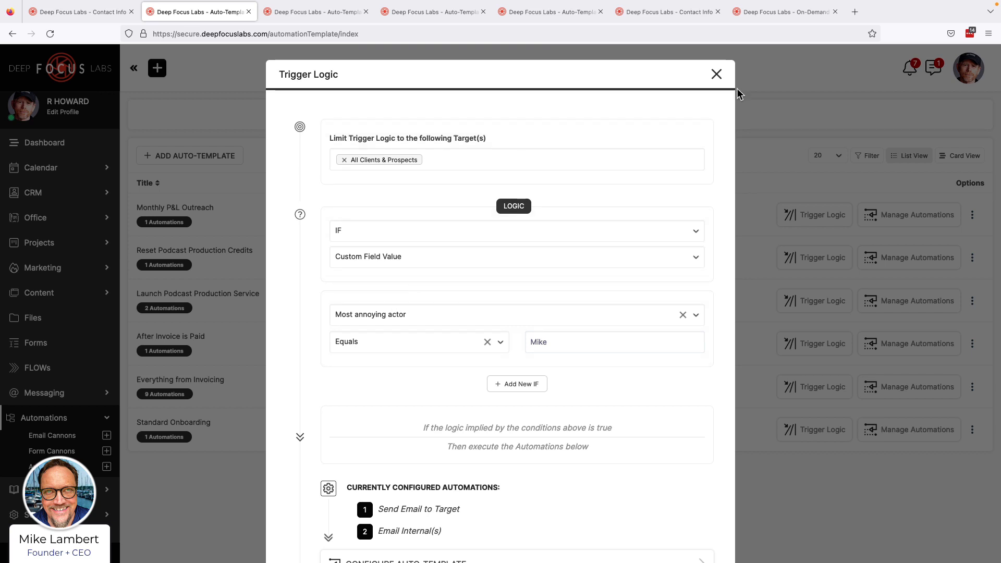
click(717, 74)
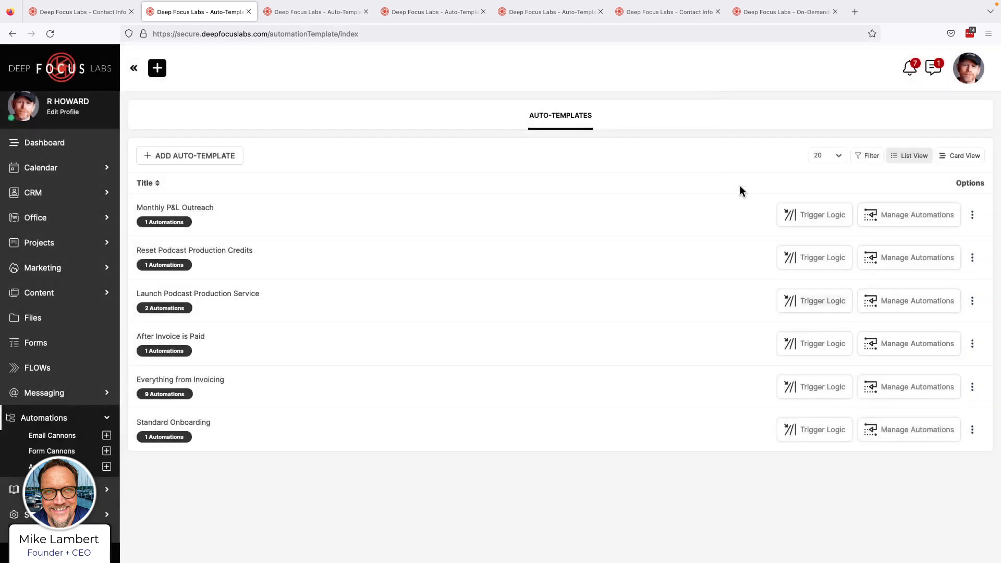
click(808, 258)
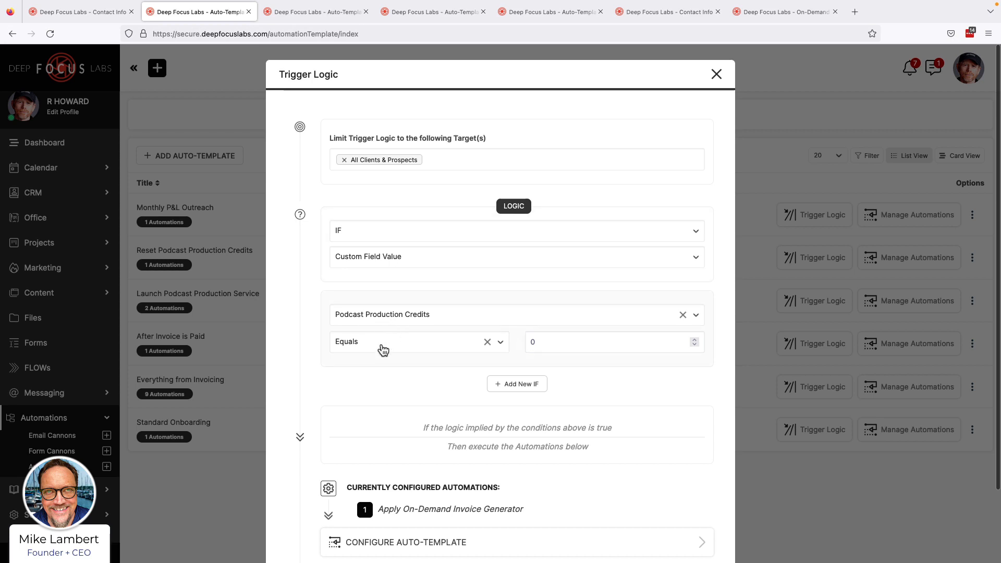
scroll(542, 371, down, 1)
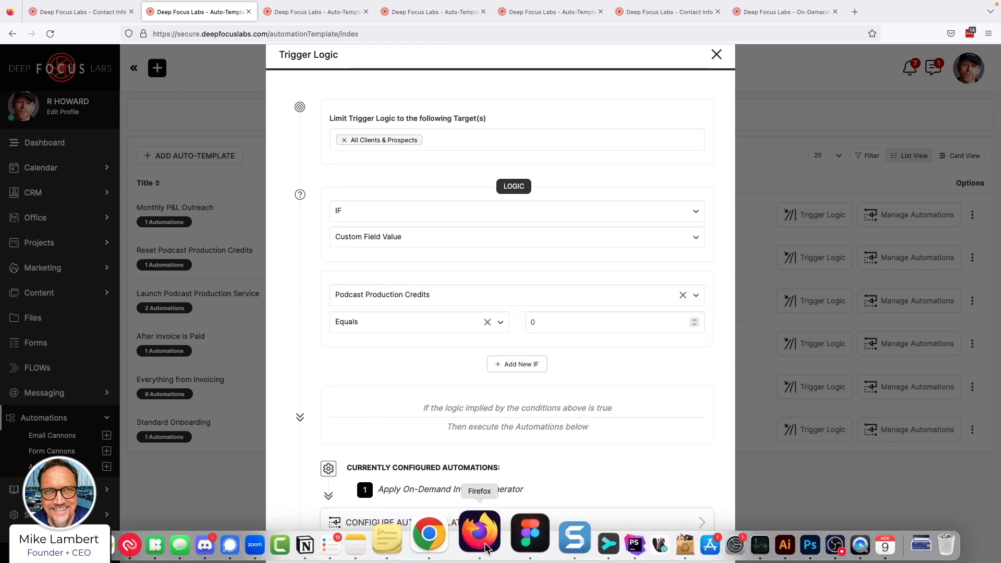
Switch to the private Podcast Episode Production Service window and reload the portal page to check the remaining episode credits
right_click(479, 531)
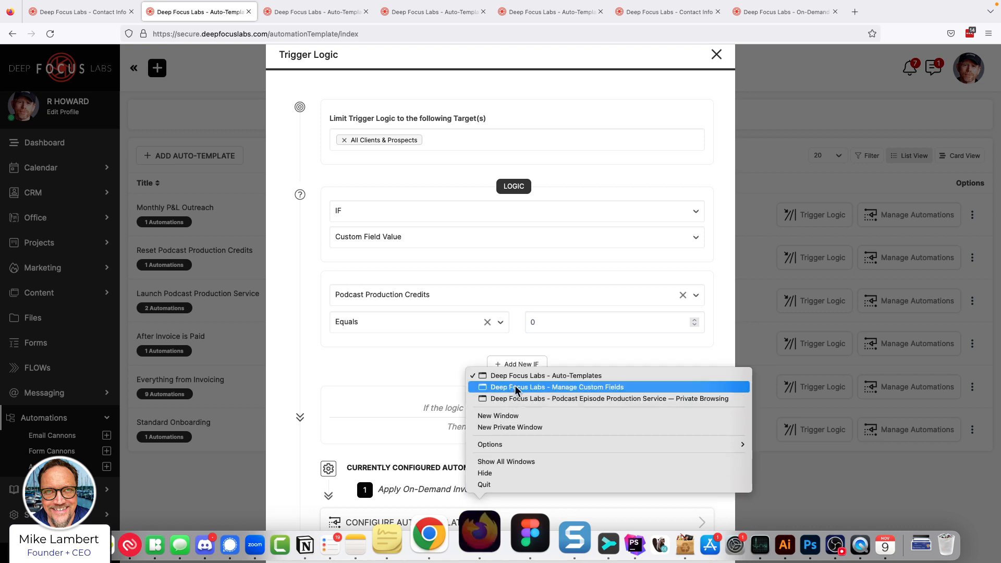
click(514, 399)
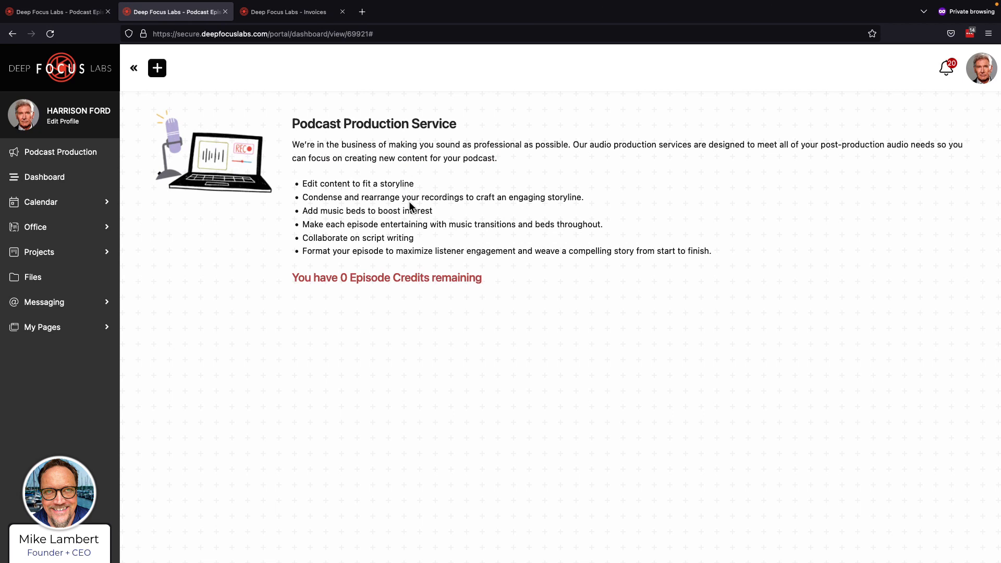
key(super+r)
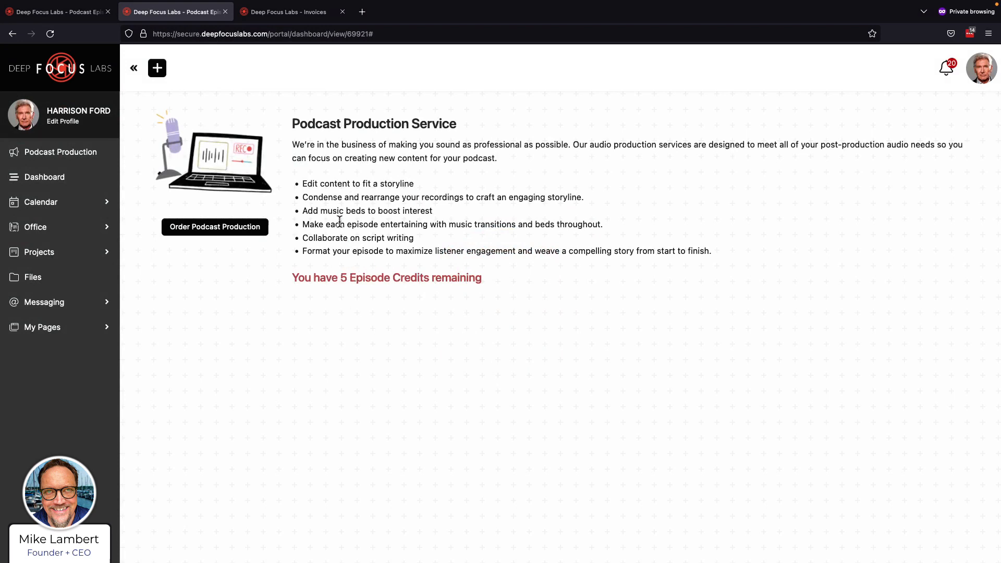
click(212, 233)
double_click(344, 278)
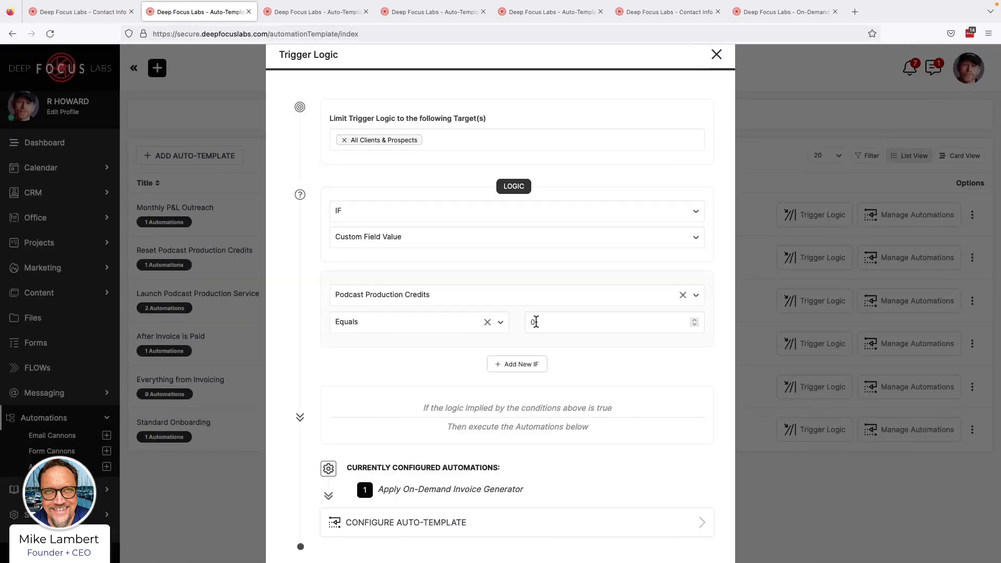
Inspect the on-demand invoice generator applied by the Reset Podcast Production Credits trigger and review its targets and conditions
scroll(545, 322, down, 1)
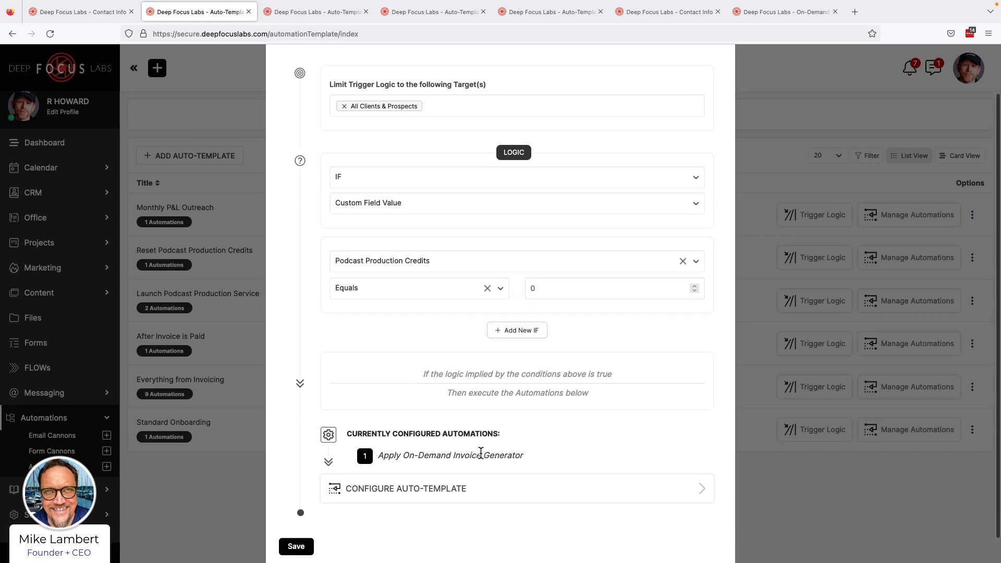
click(450, 490)
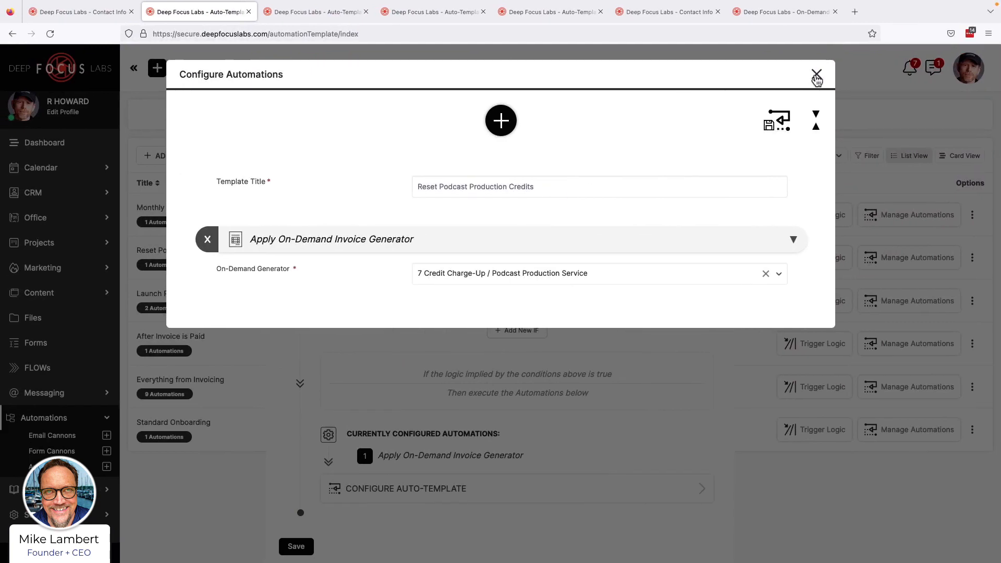
click(816, 76)
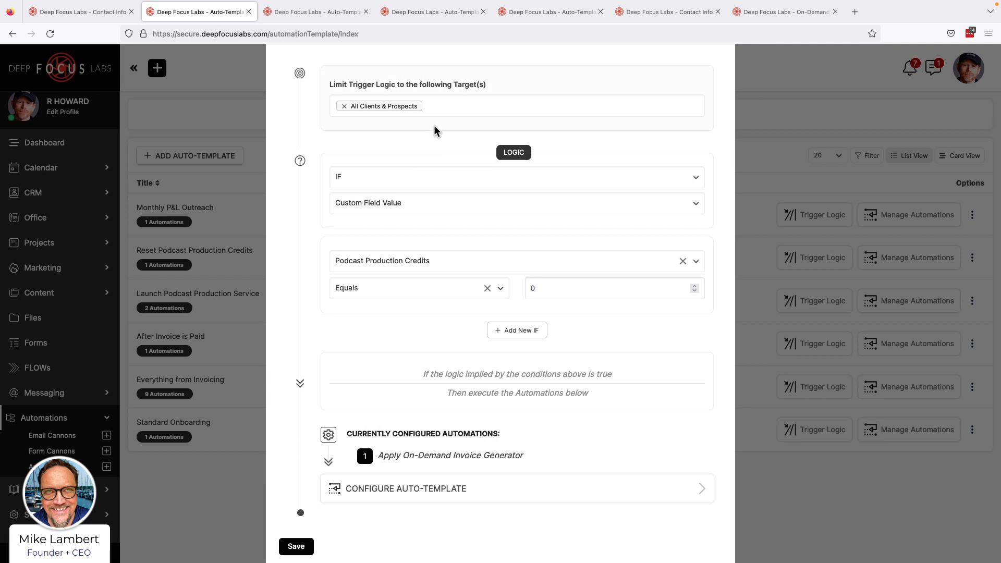
scroll(431, 261, up, 2)
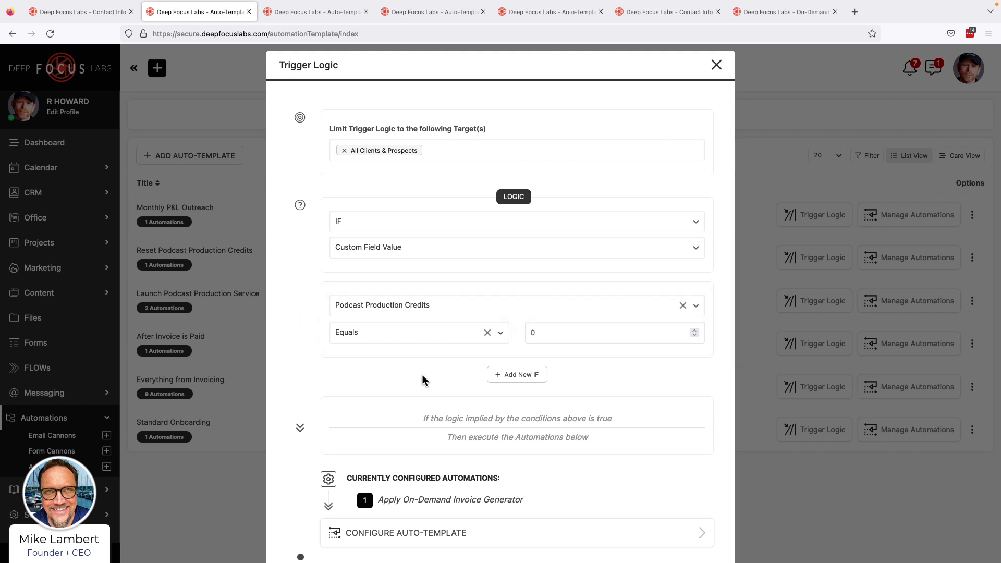
scroll(418, 437, down, 3)
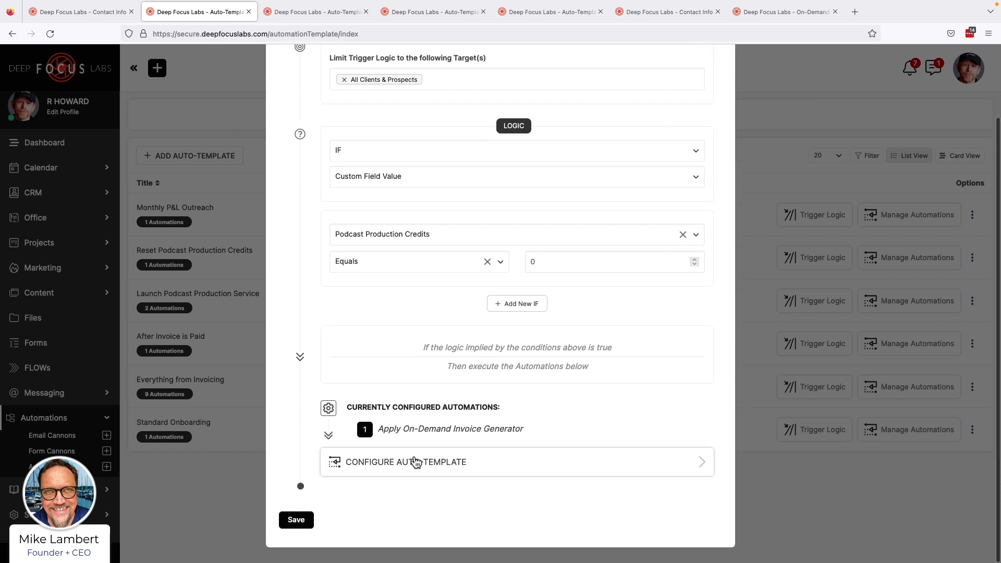
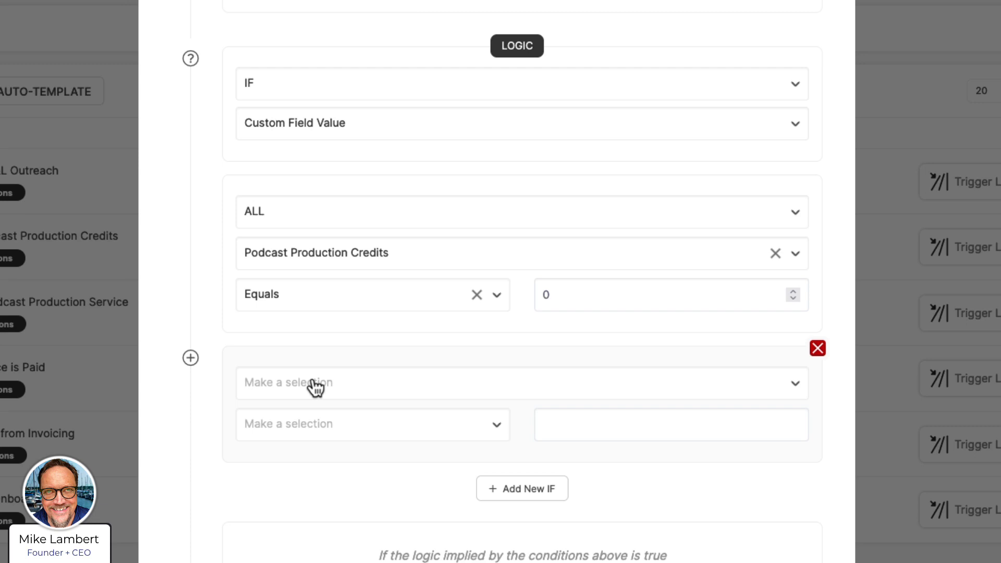
Set the matching rule for the IF custom field conditions to ANY, leaving the second condition unfilled
click(315, 387)
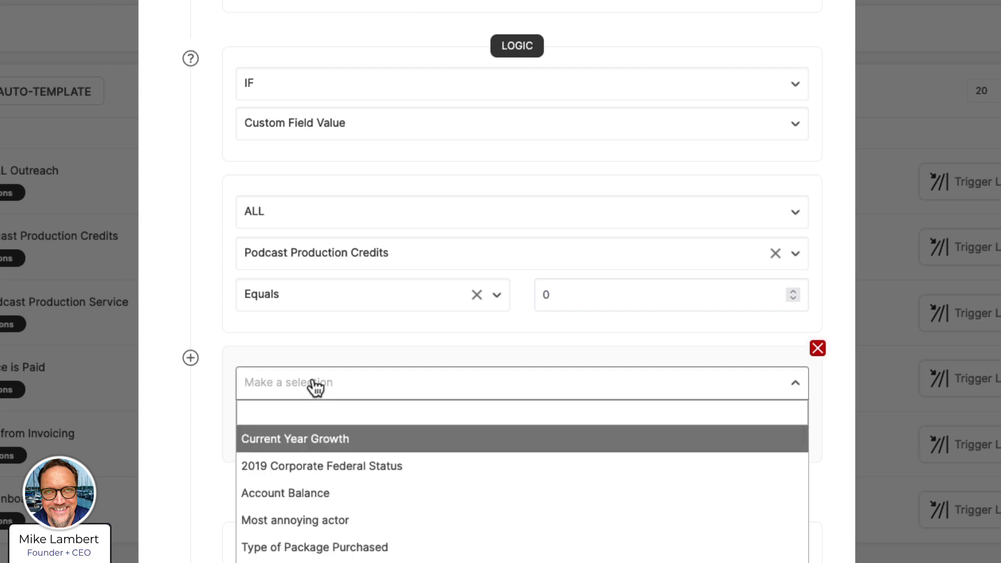
click(315, 387)
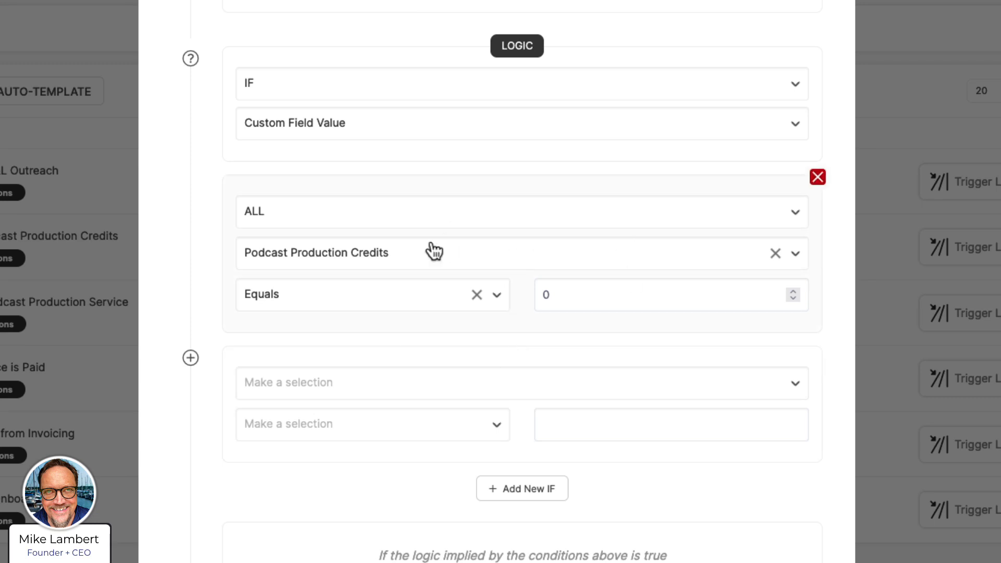
click(334, 211)
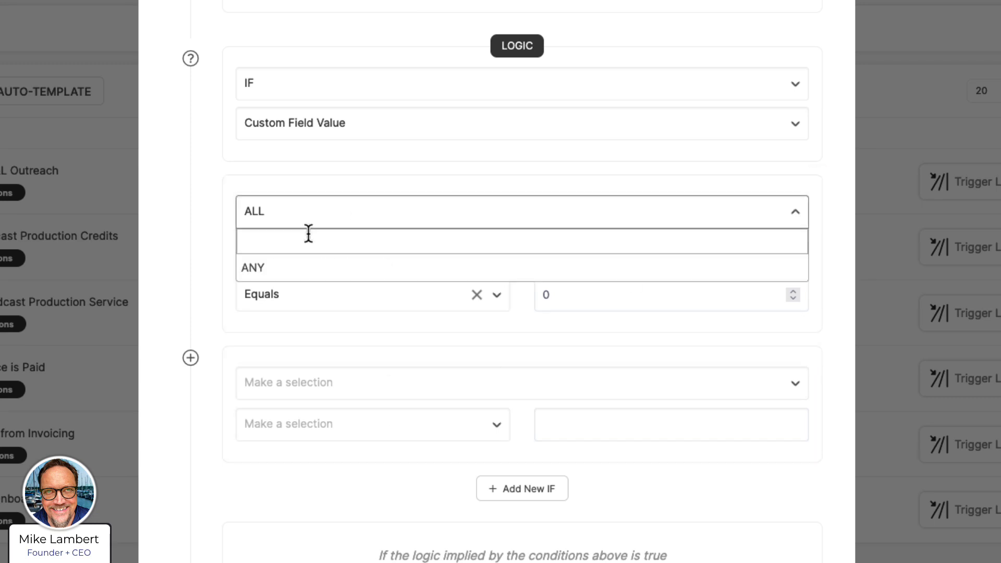
click(284, 265)
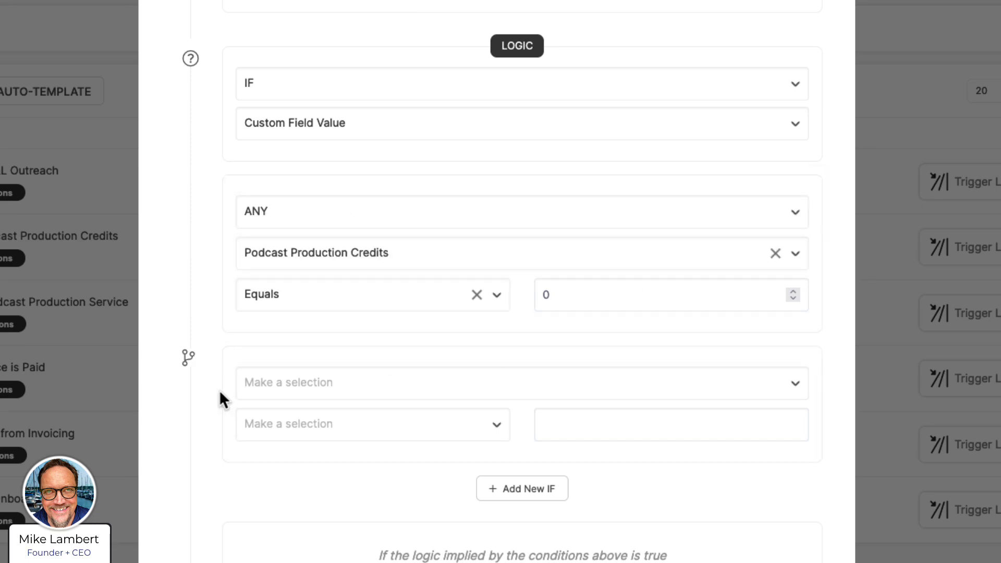
scroll(314, 485, down, 1)
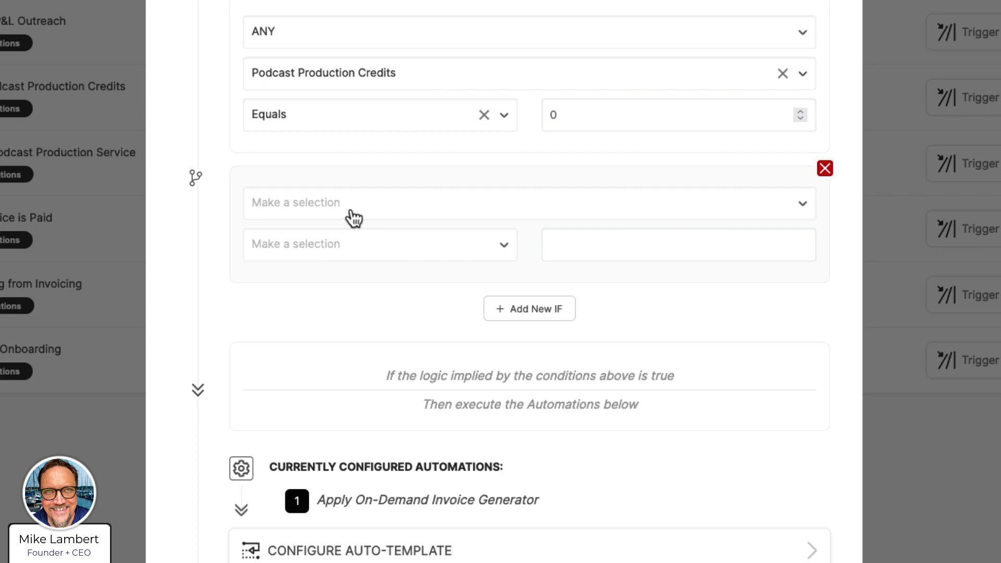
scroll(350, 216, up, 2)
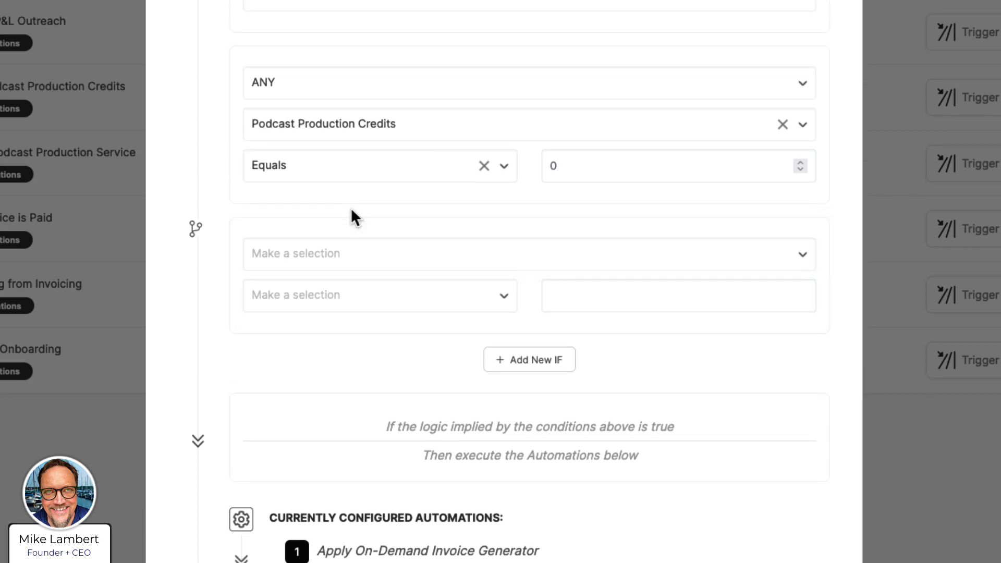
Go back to the Dynamic Logic Engine board and examine how the "IF" Custom Field Conditions combine to fire the auto-template
scroll(352, 208, up, 1)
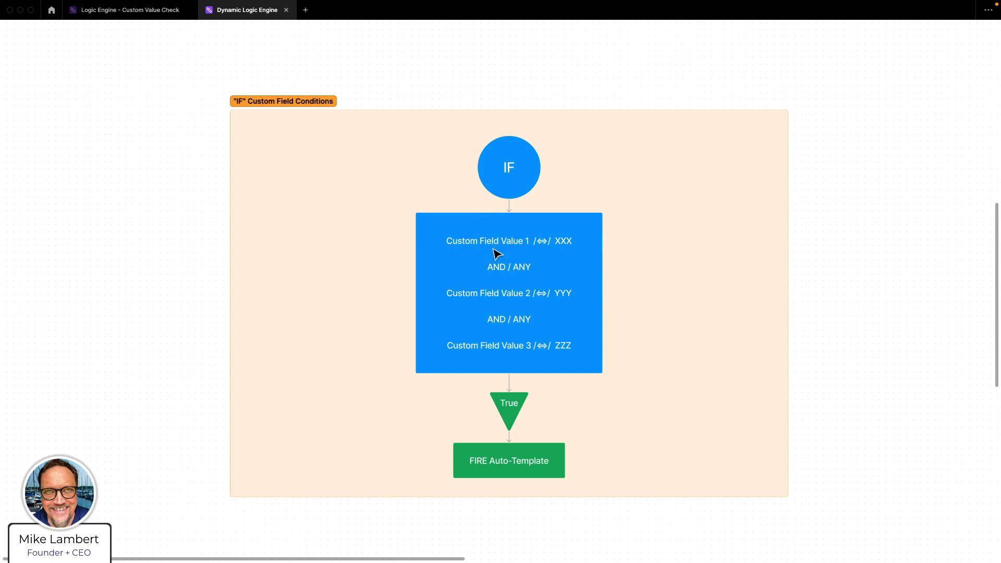
scroll(690, 234, down, 5)
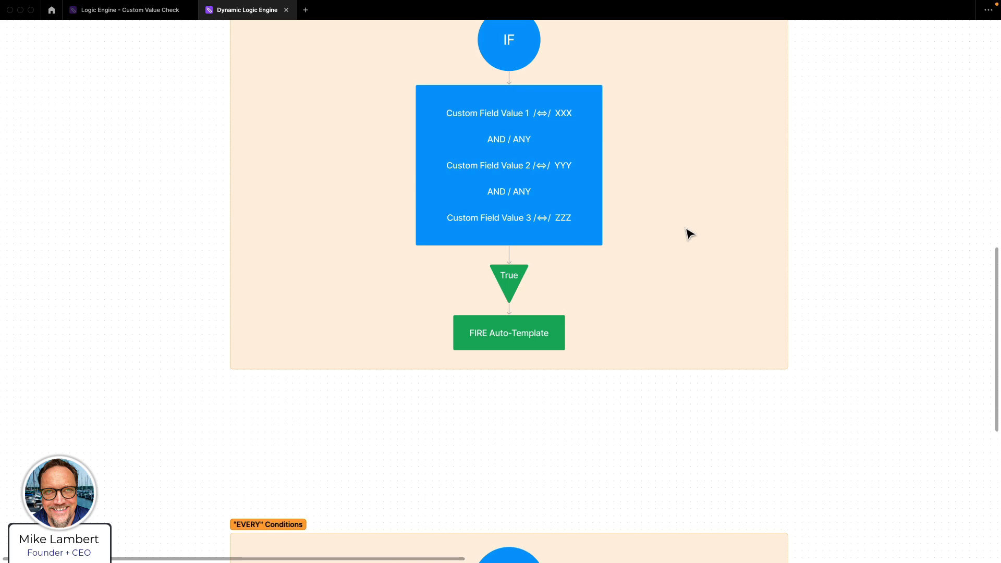
scroll(689, 234, up, 7)
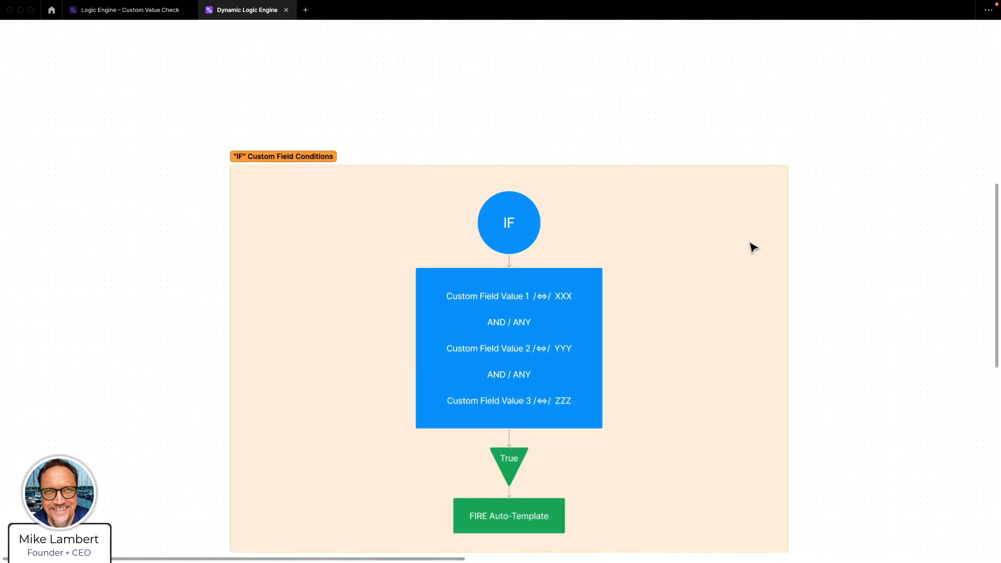
Examine the "IF" Current Date is... diagram to see which date types can fire the auto-template
scroll(751, 246, down, 5)
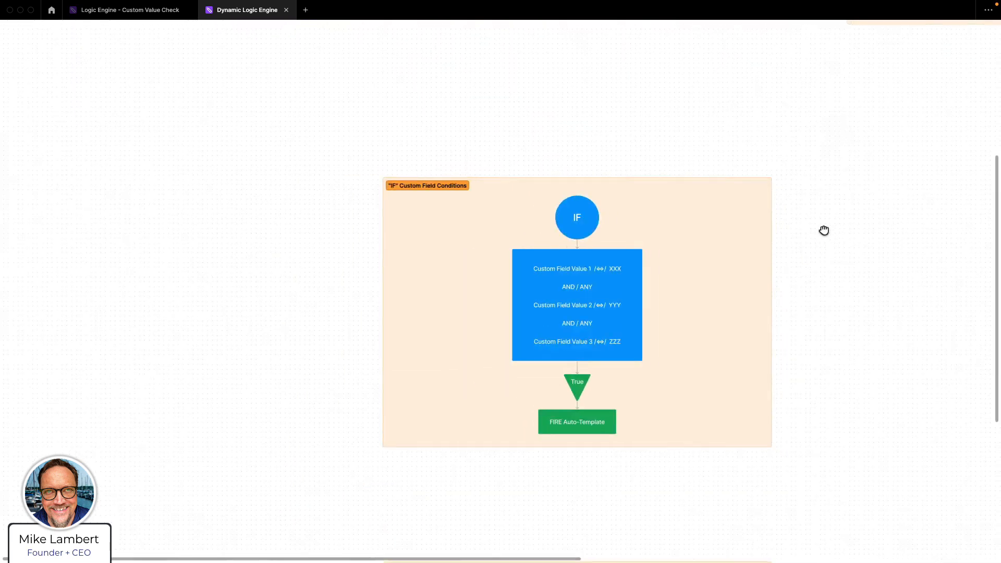
drag(824, 231, 364, 245)
drag(596, 159, 439, 136)
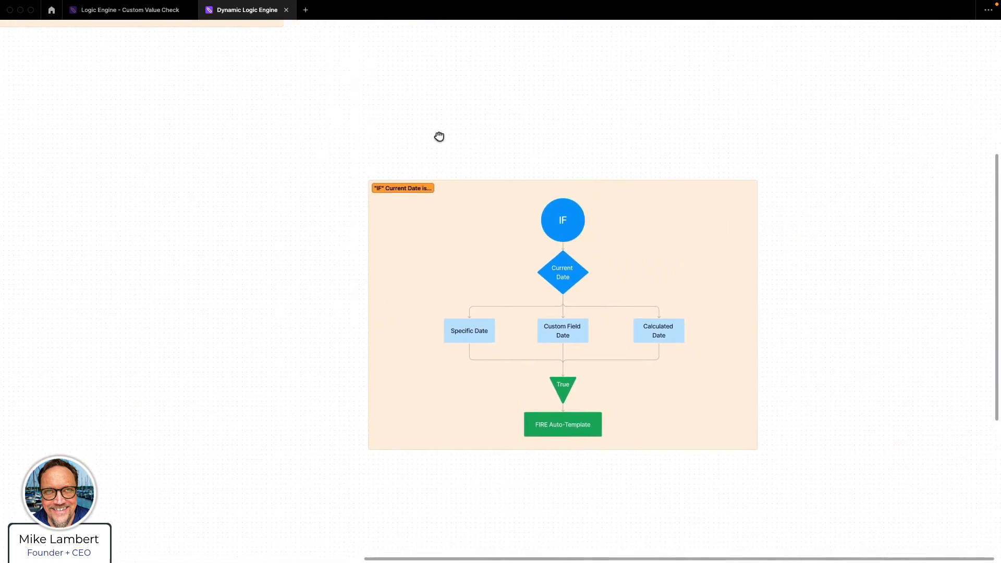
scroll(615, 206, up, 3)
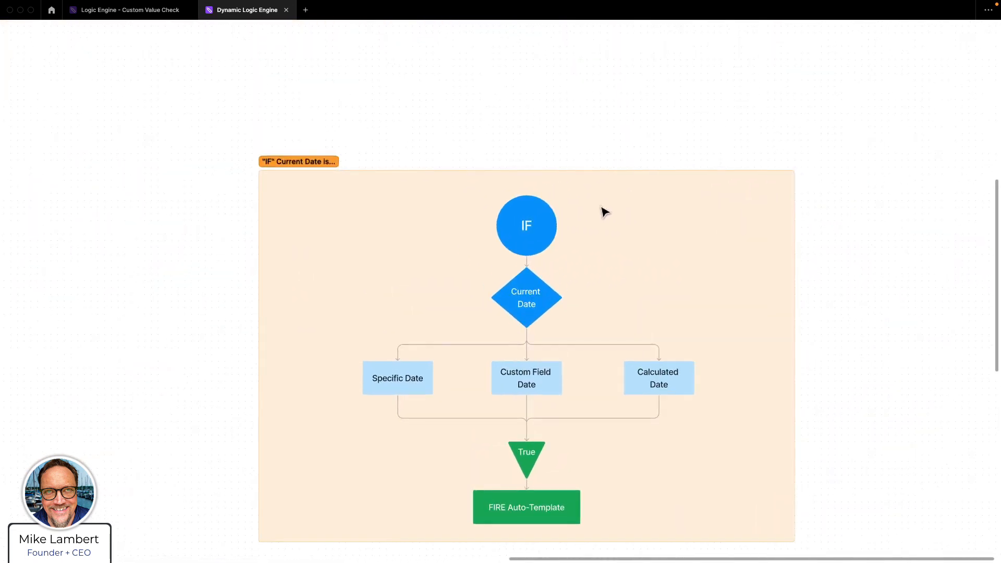
scroll(600, 203, down, 2)
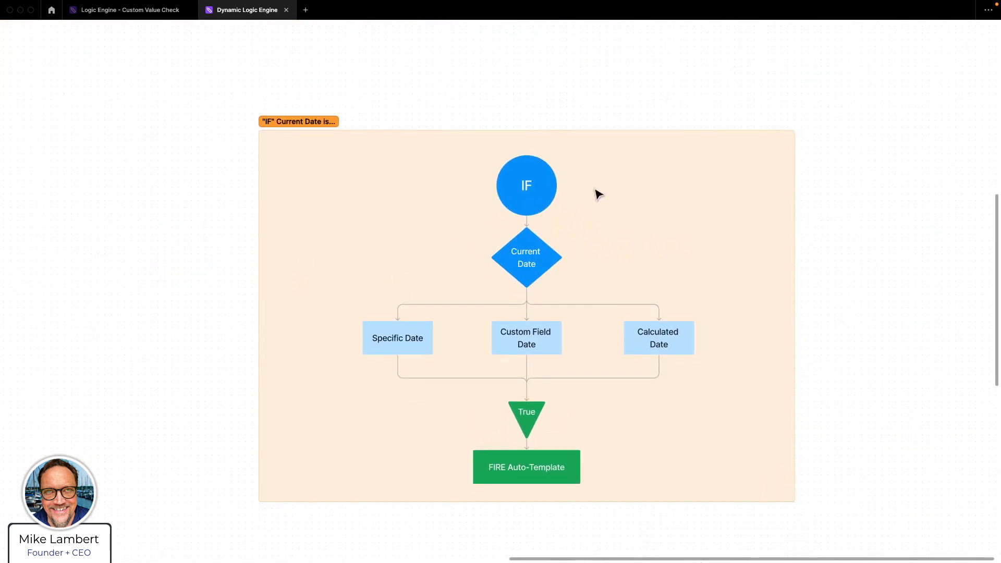
scroll(595, 189, up, 1)
scroll(594, 189, down, 1)
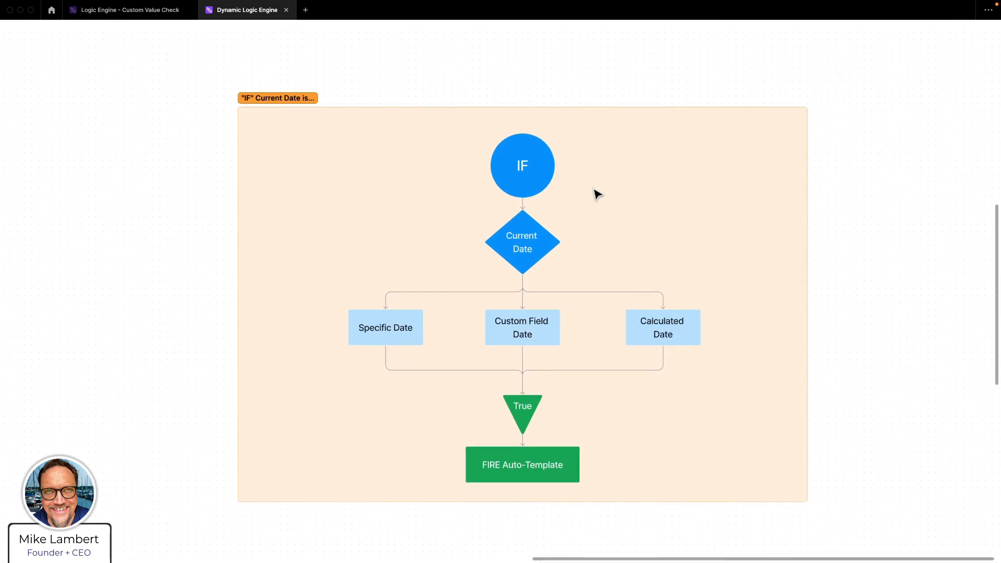
Switch back to the Deep Focus Labs trigger logic form and remove the Podcast Production Credits condition
key(ctrl+Left)
key(ctrl+Right)
key(ctrl+Right)
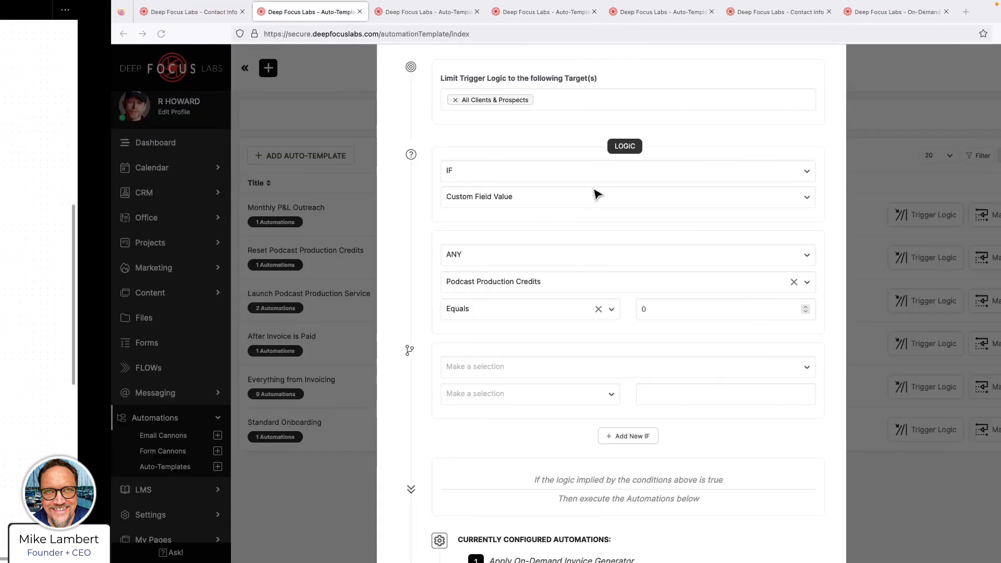
mouse_move(558, 245)
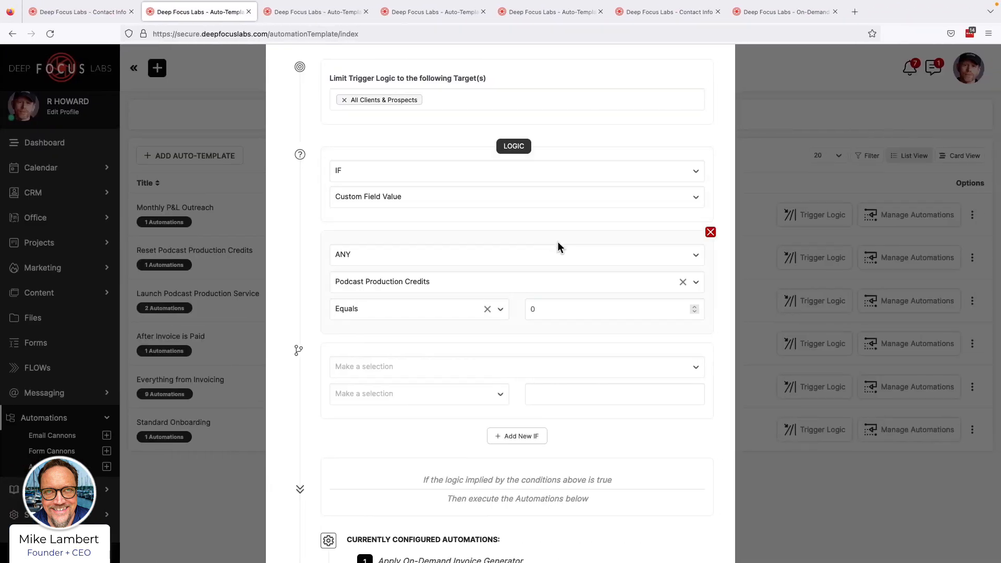
click(710, 233)
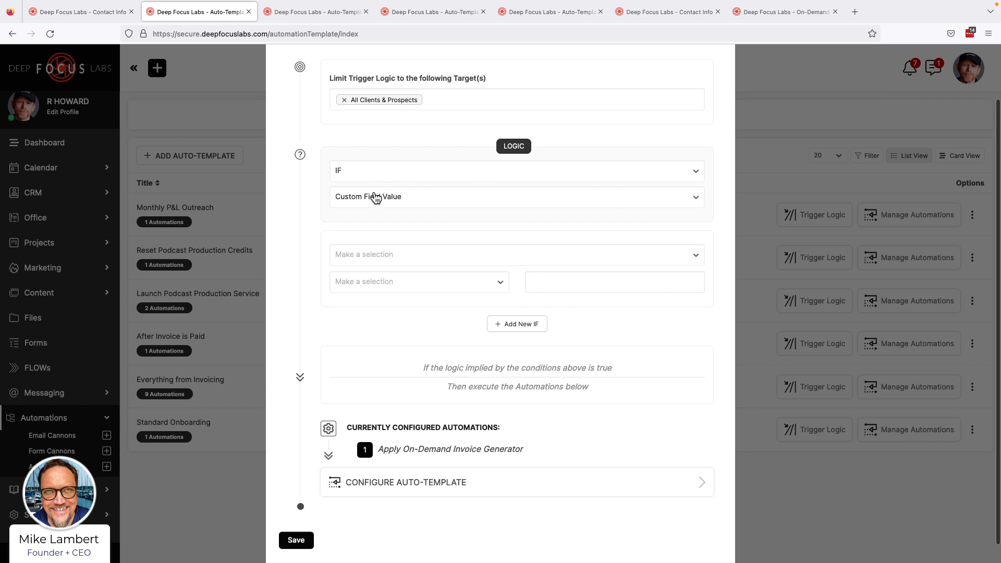
Base the IF logic on Today's Date EQUALS with the specific date 11/09/2022
click(374, 199)
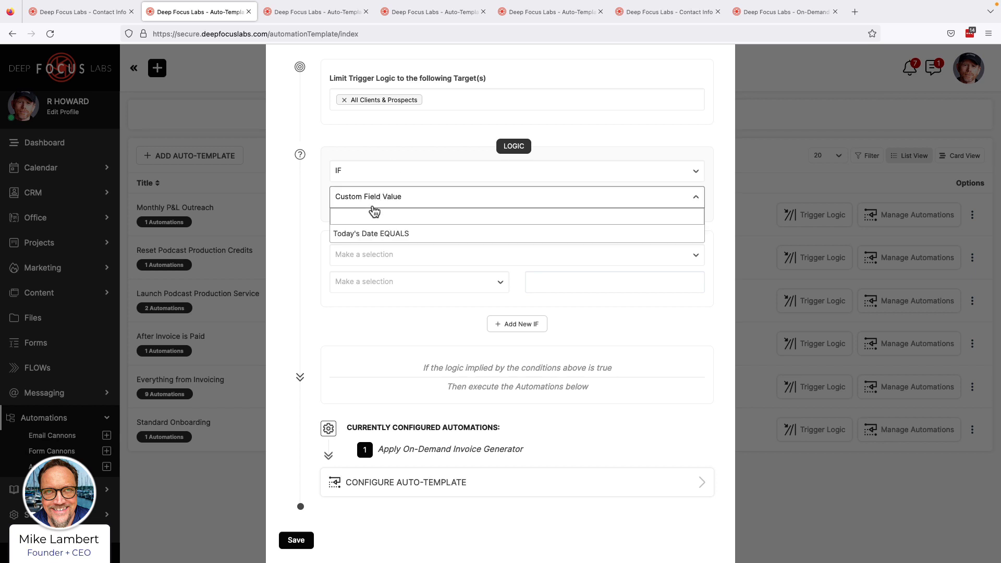
click(369, 234)
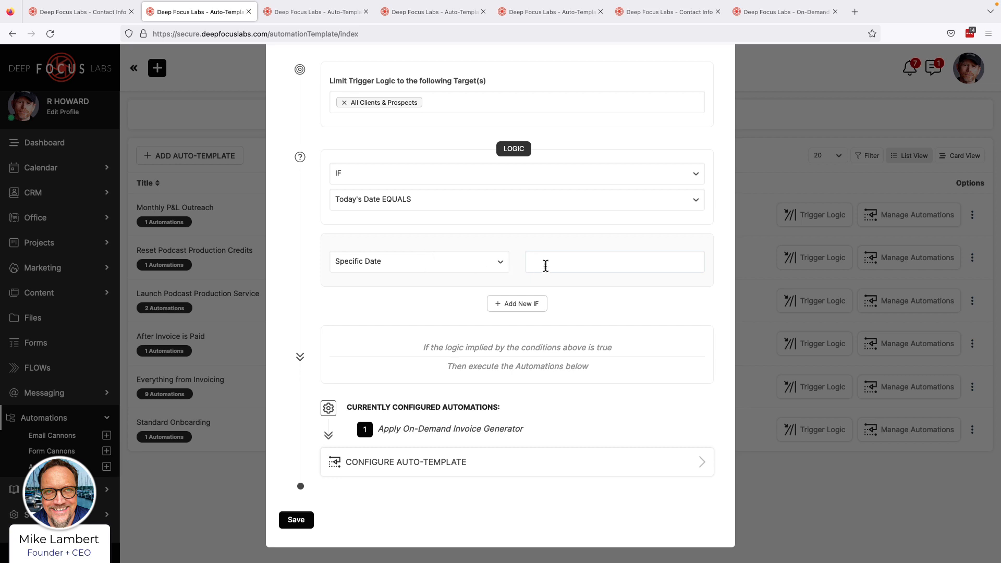
click(545, 265)
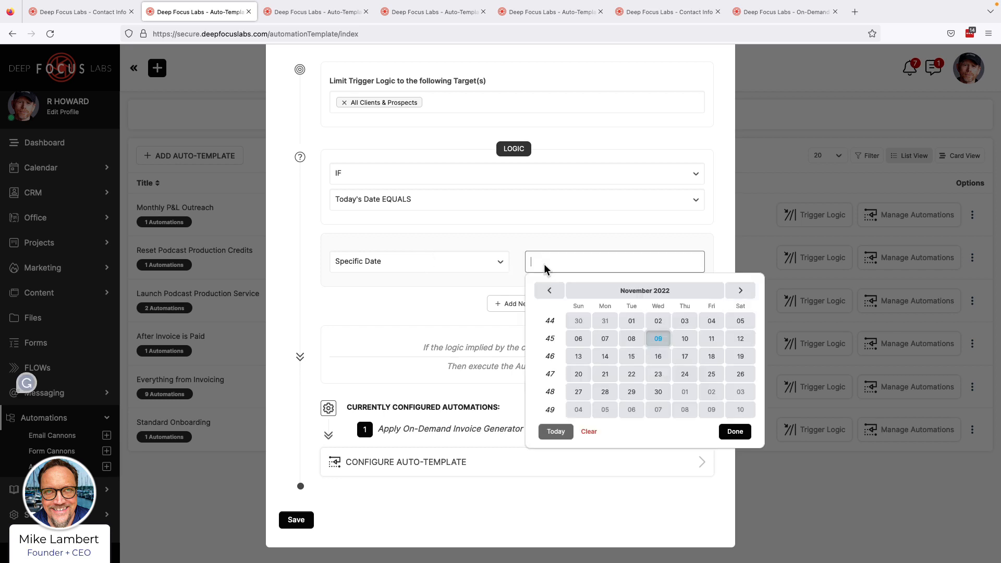
click(657, 348)
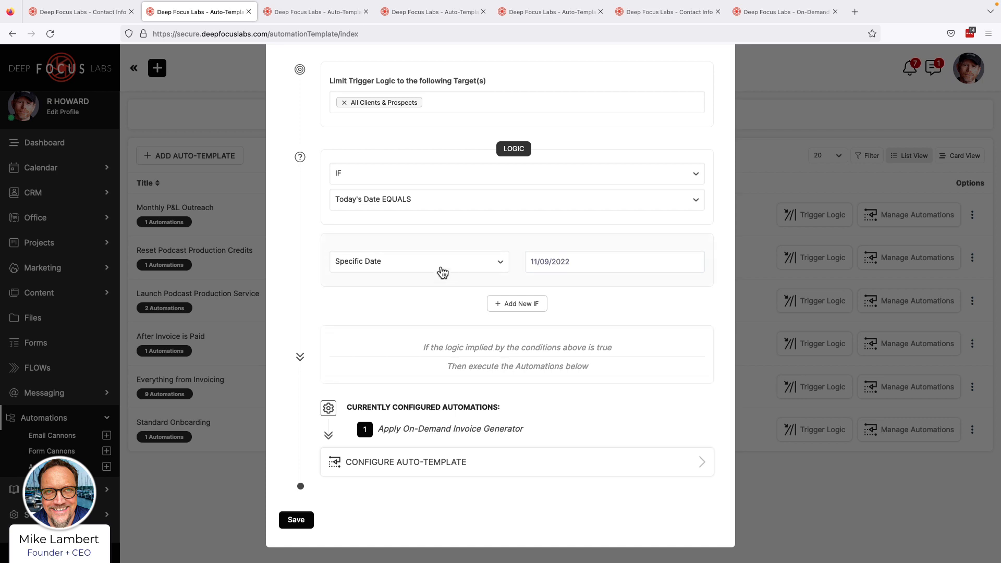
Compare today's date with the Custom Field Date "Approximate date you'd like us to begin" instead of a specific date
click(435, 267)
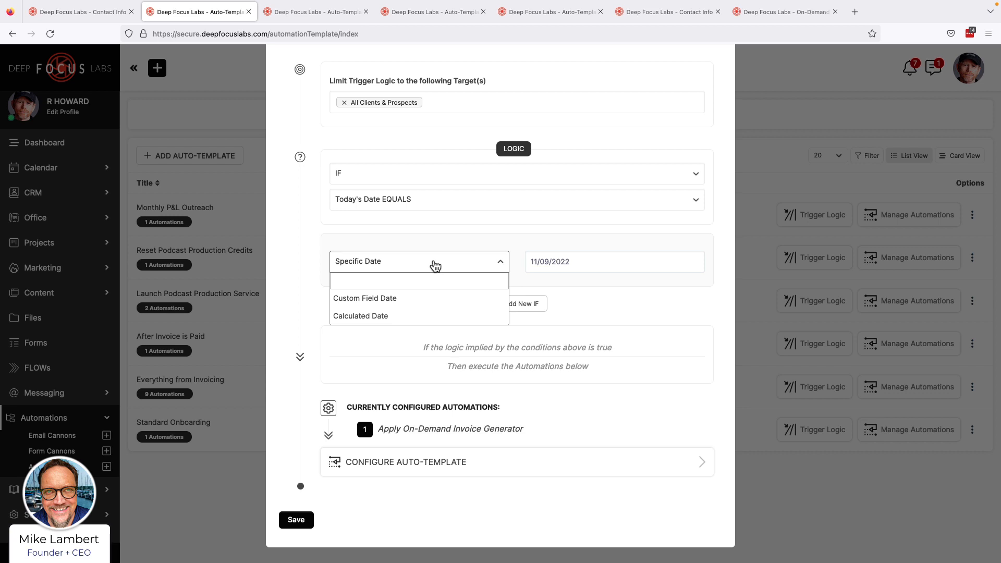
click(418, 306)
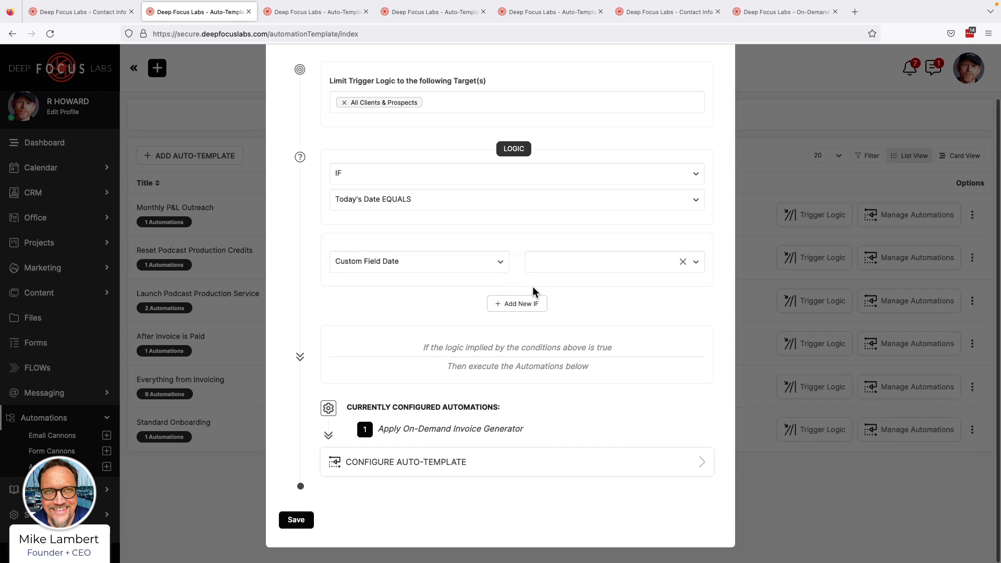
click(564, 266)
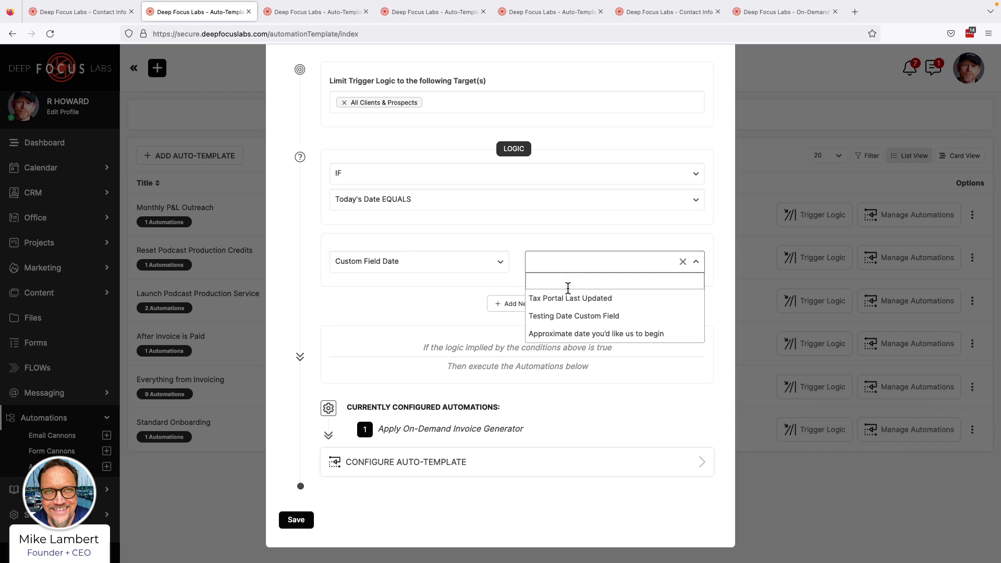
click(579, 335)
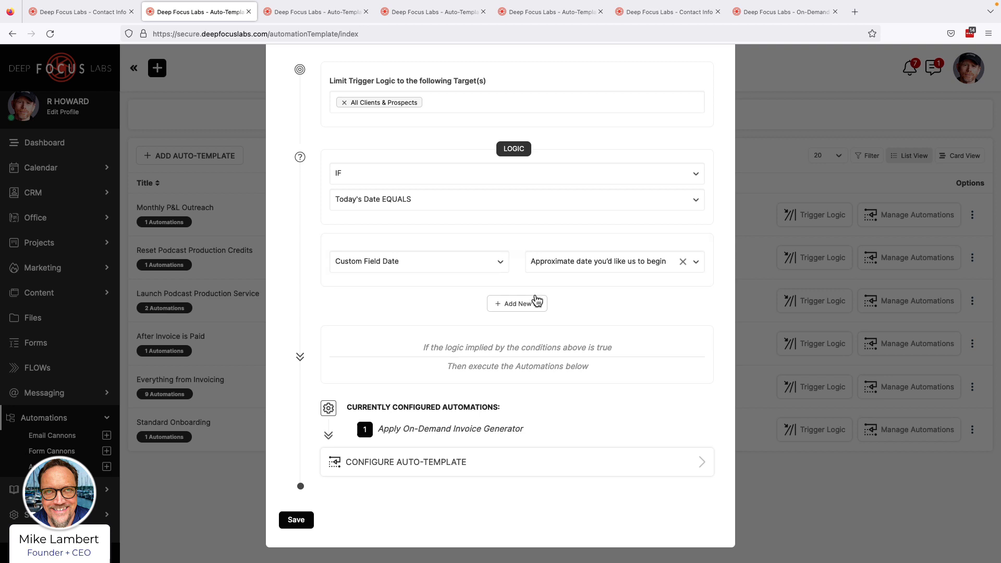
Review which groups, companies and clients the trigger logic can be limited to, leaving the target selection as it is
scroll(518, 292, up, 2)
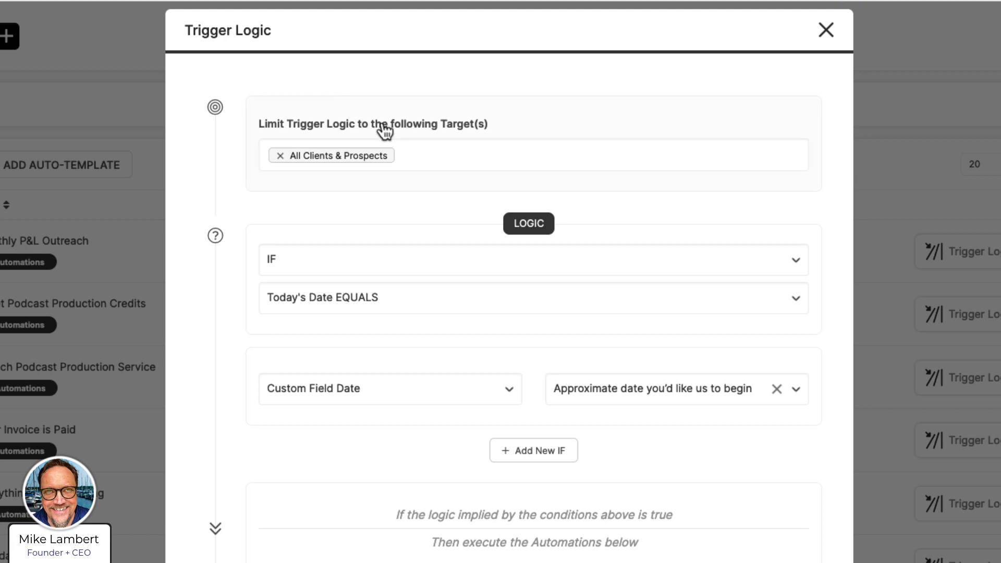
click(429, 148)
scroll(411, 208, down, 10)
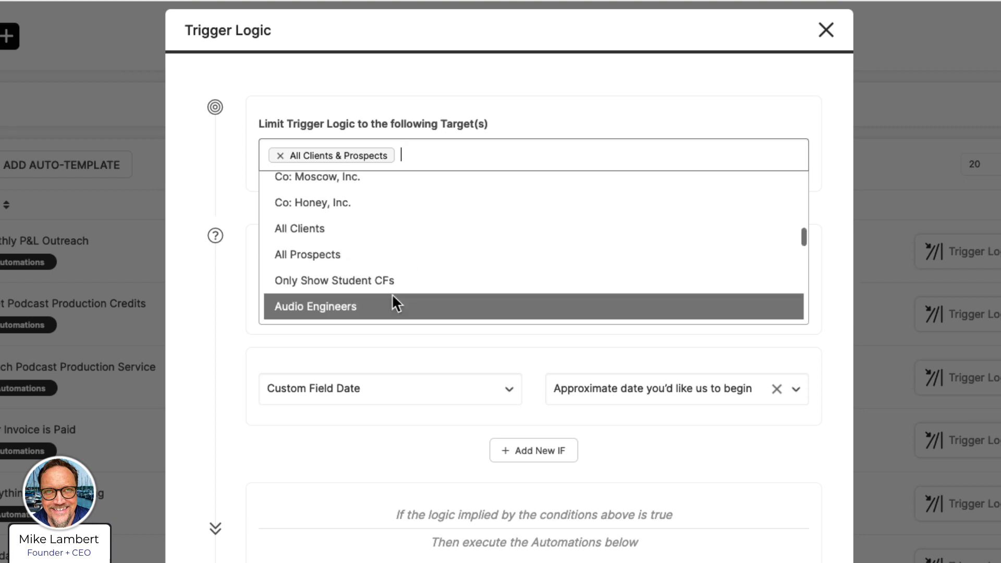
scroll(392, 293, down, 5)
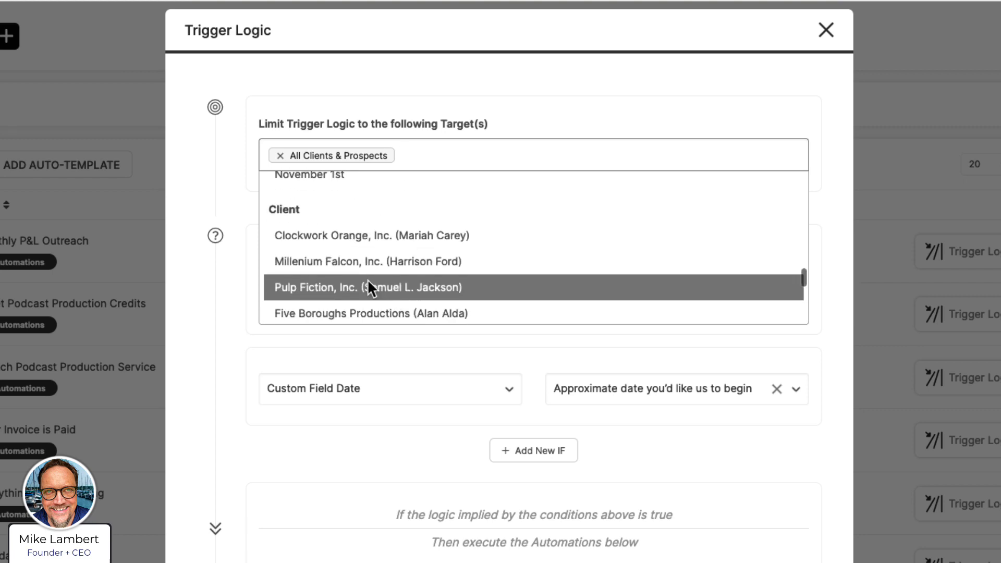
scroll(348, 214, up, 5)
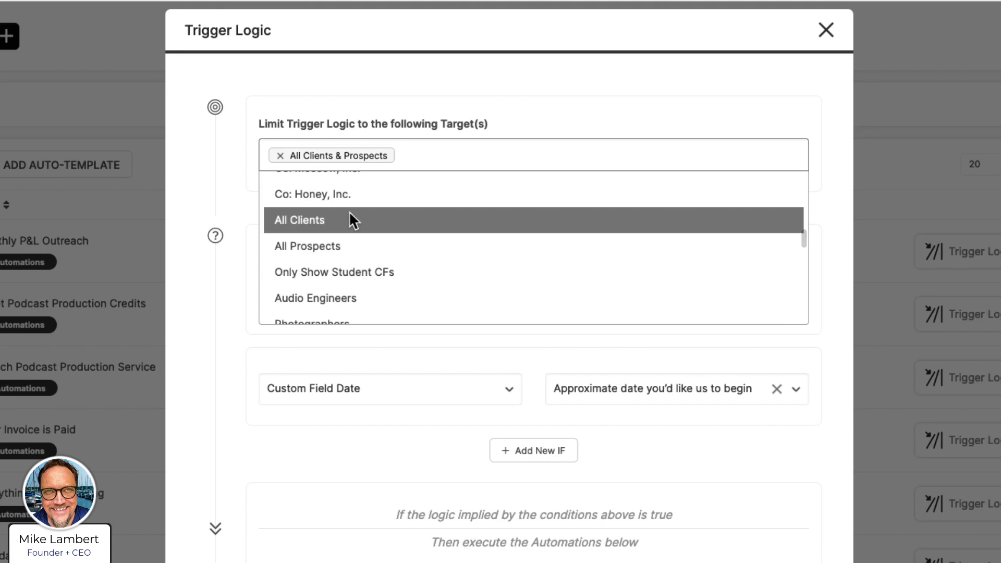
scroll(346, 219, up, 4)
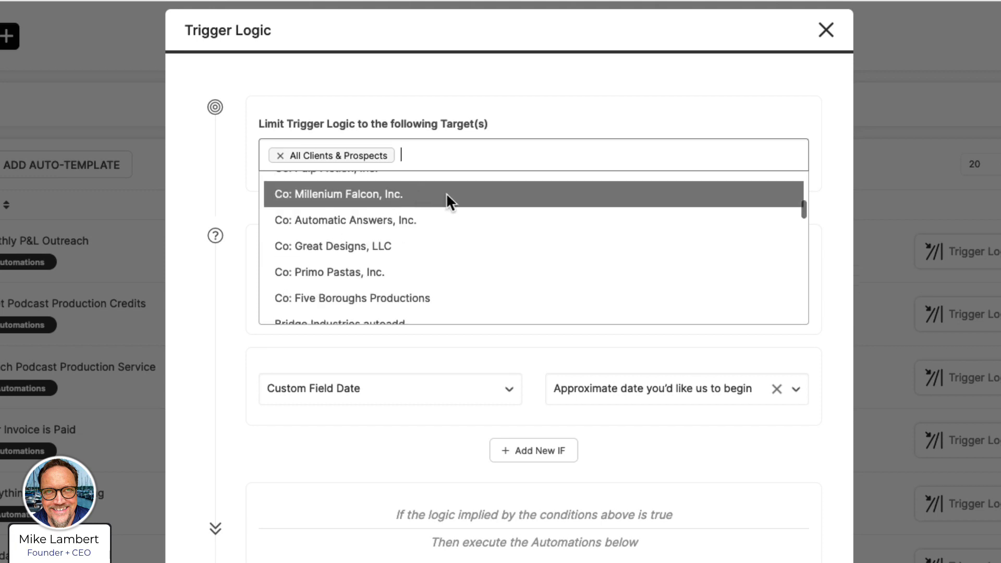
click(562, 67)
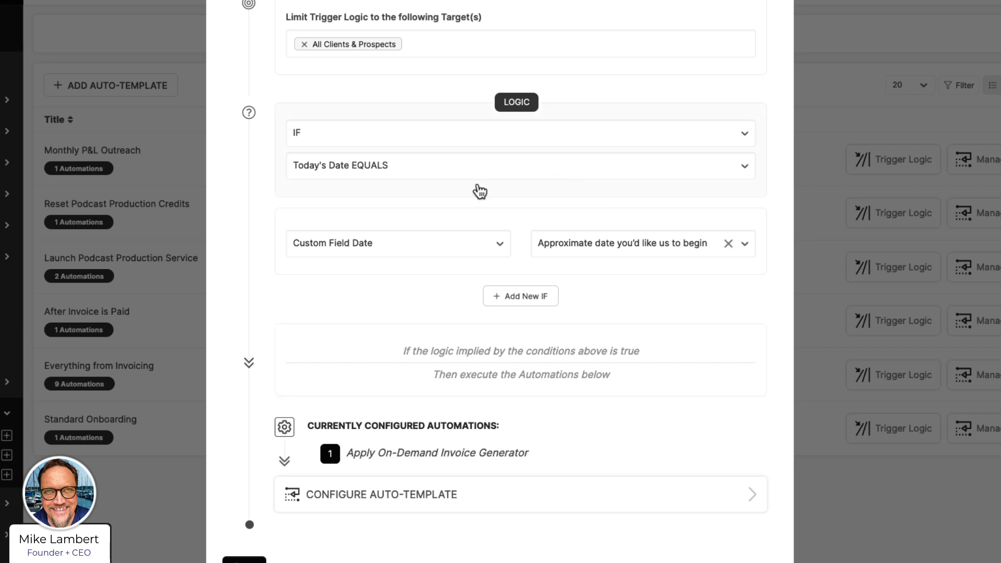
Set the custom field used for the date comparison to Tax Portal Last Updated
scroll(474, 196, up, 2)
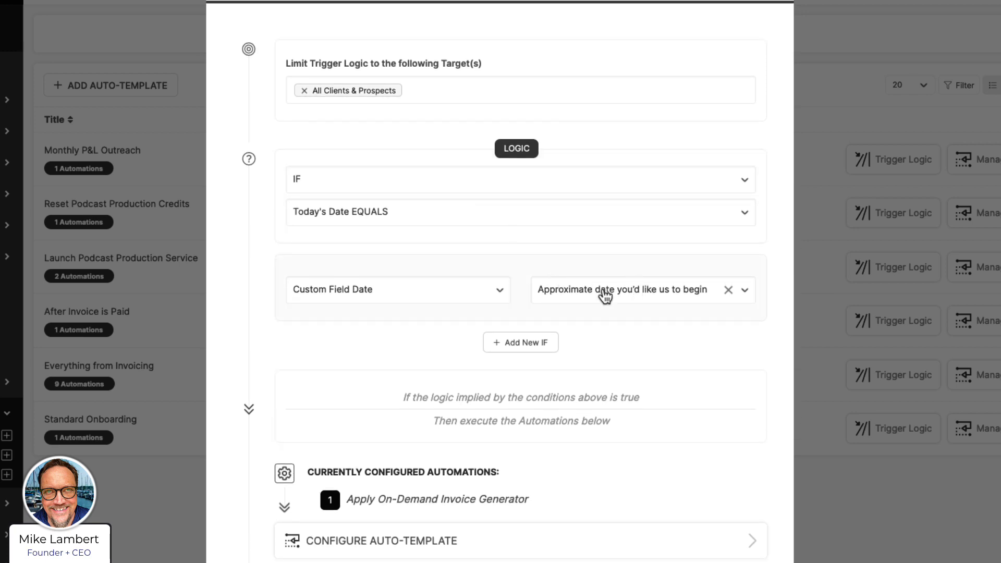
click(608, 298)
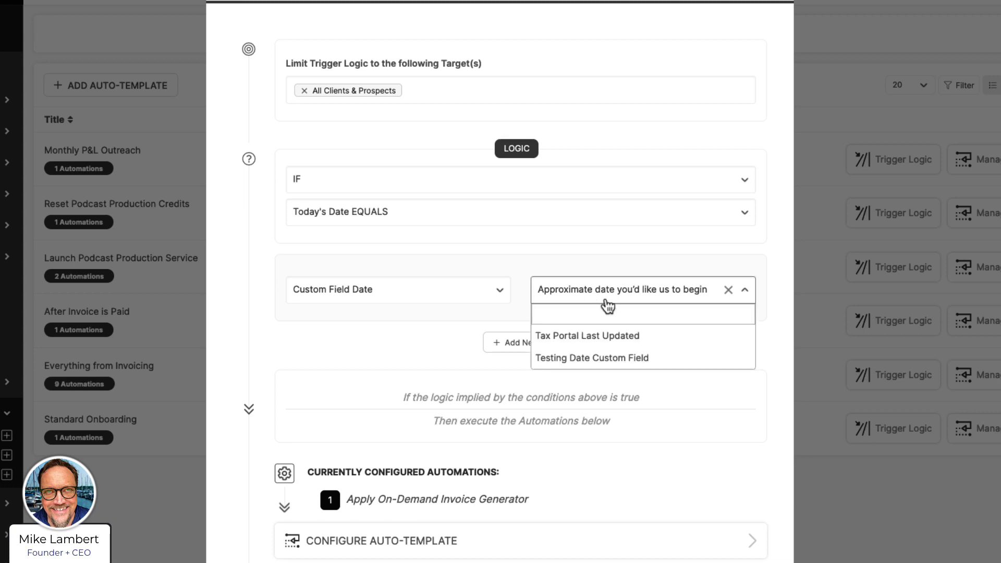
click(603, 336)
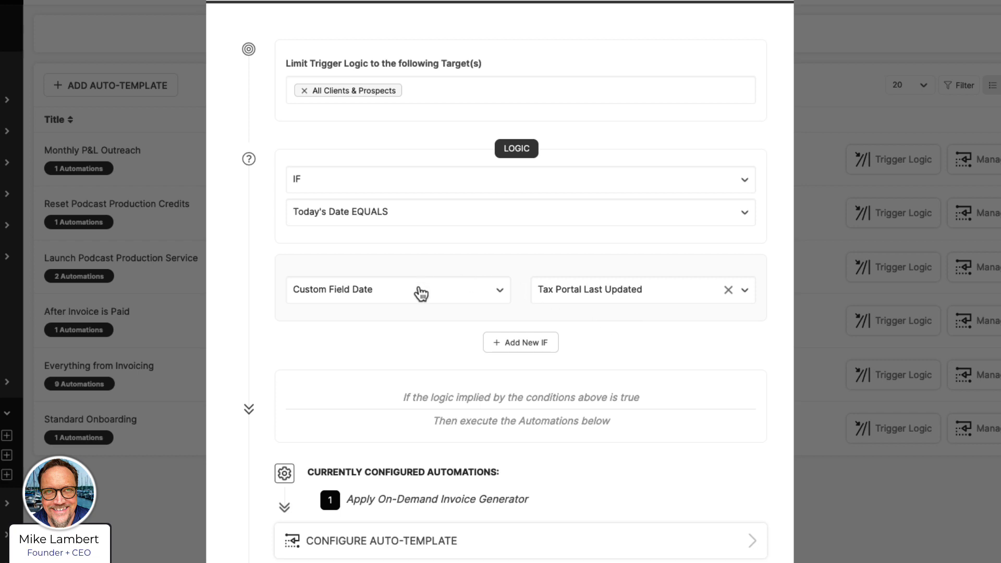
Change the date condition to a Calculated Date based on "Approximate date you'd like us to begin"
click(421, 293)
click(373, 358)
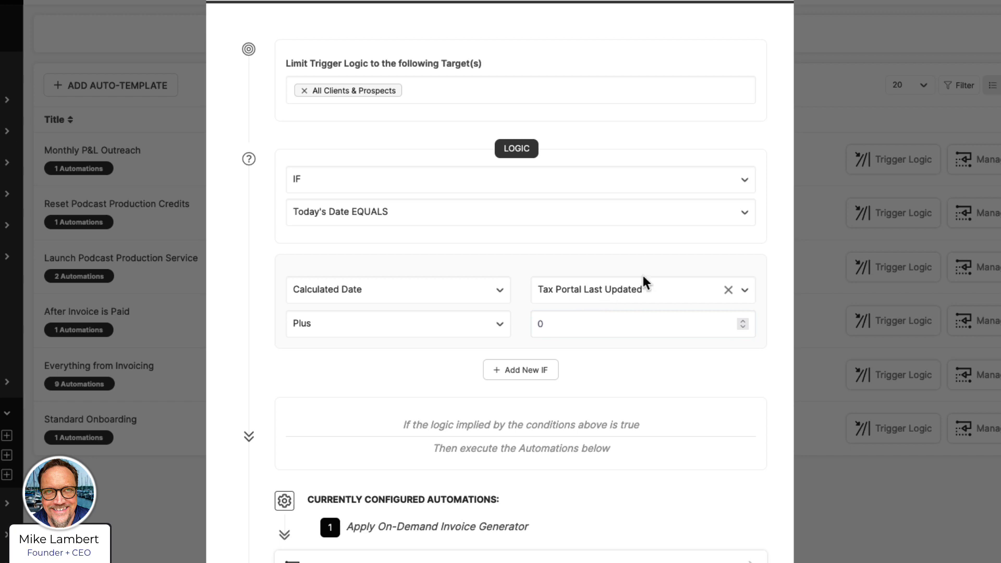
click(647, 290)
click(612, 353)
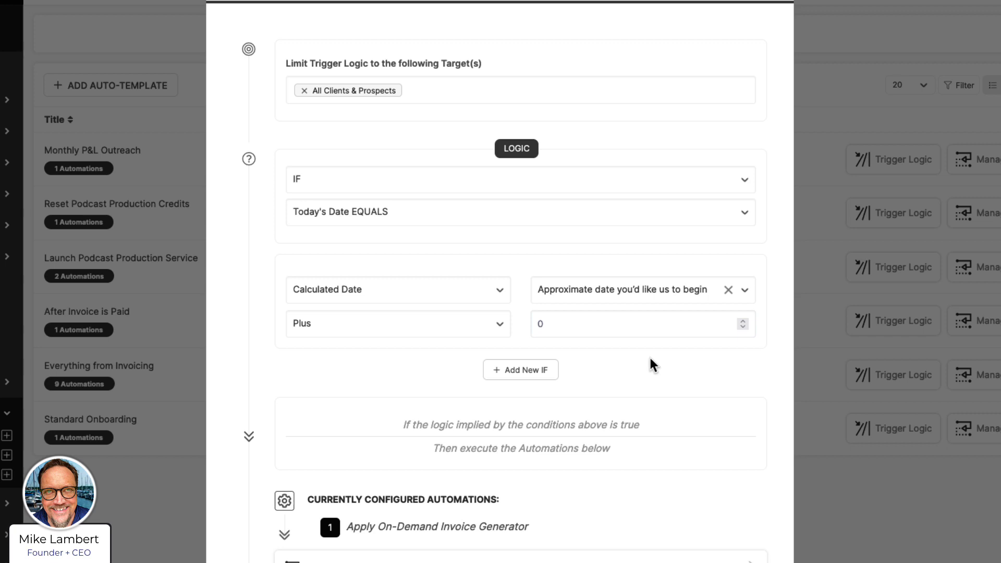
Set the calculated date's offset to Minus 5
click(495, 328)
click(431, 369)
click(574, 330)
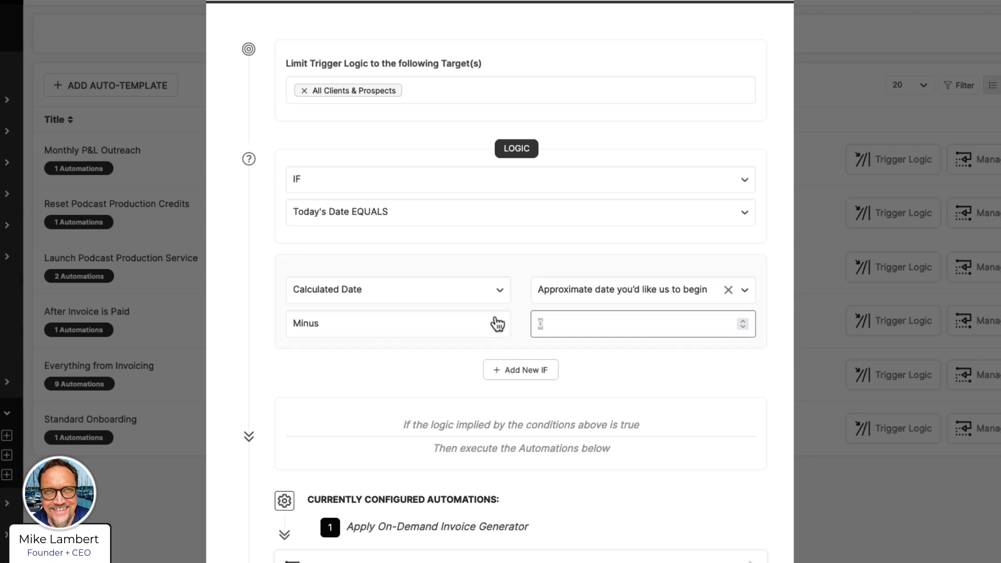
text(5)
click(747, 421)
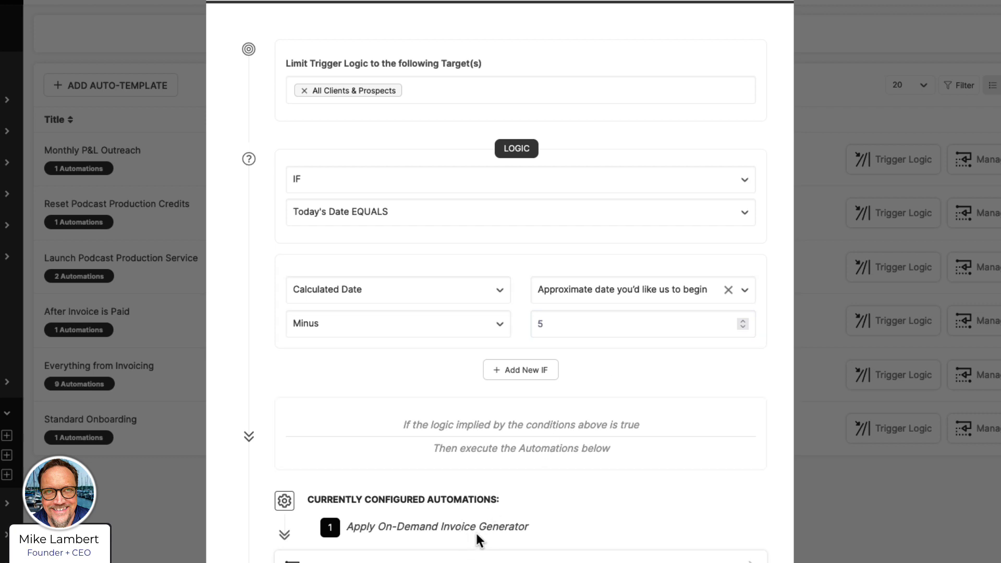
scroll(474, 531, down, 1)
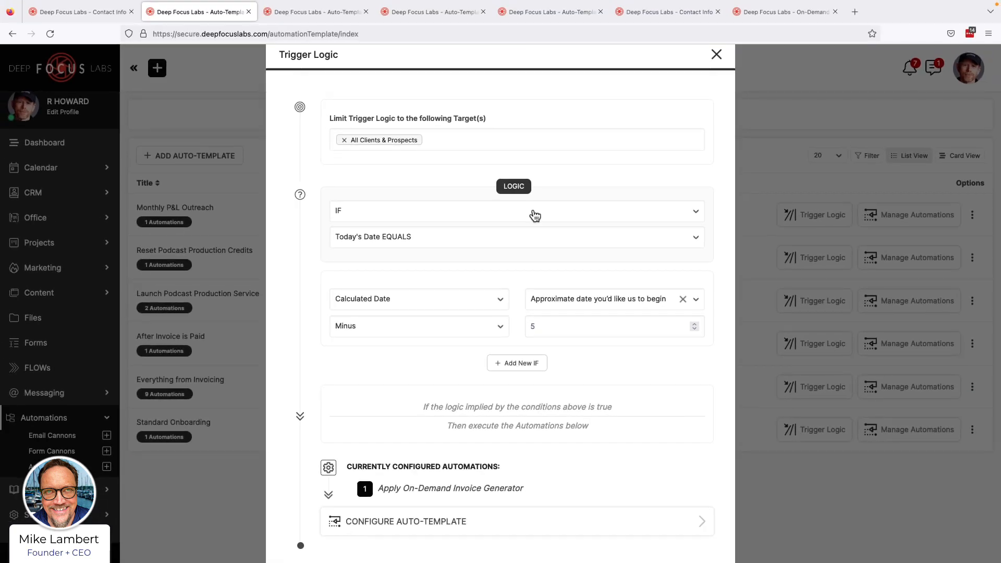
scroll(536, 215, up, 1)
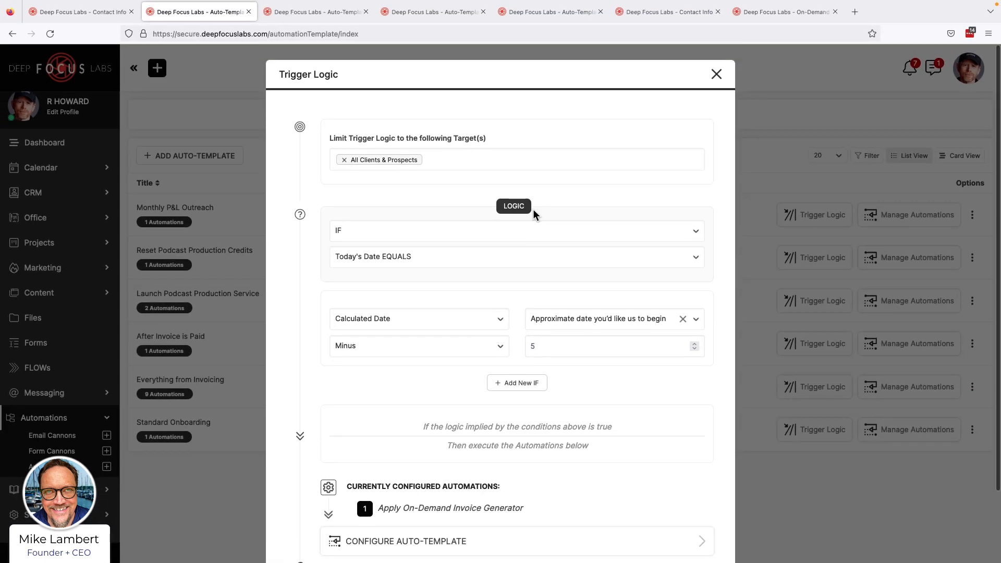
In another auto-templates browser tab, open the Monthly P&L Outreach trigger logic and change its logic type to IF
click(310, 13)
click(414, 14)
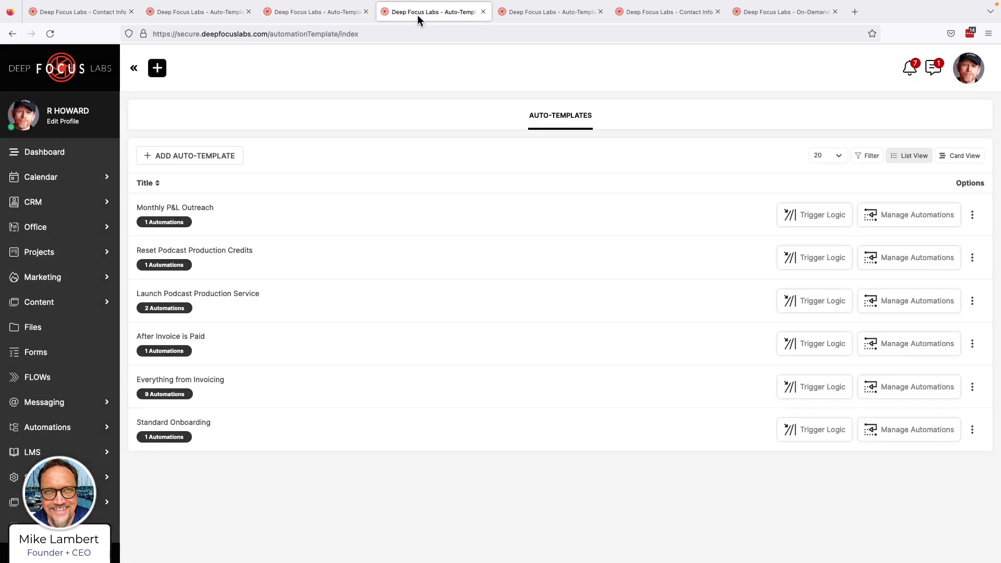
click(508, 16)
click(431, 12)
click(818, 216)
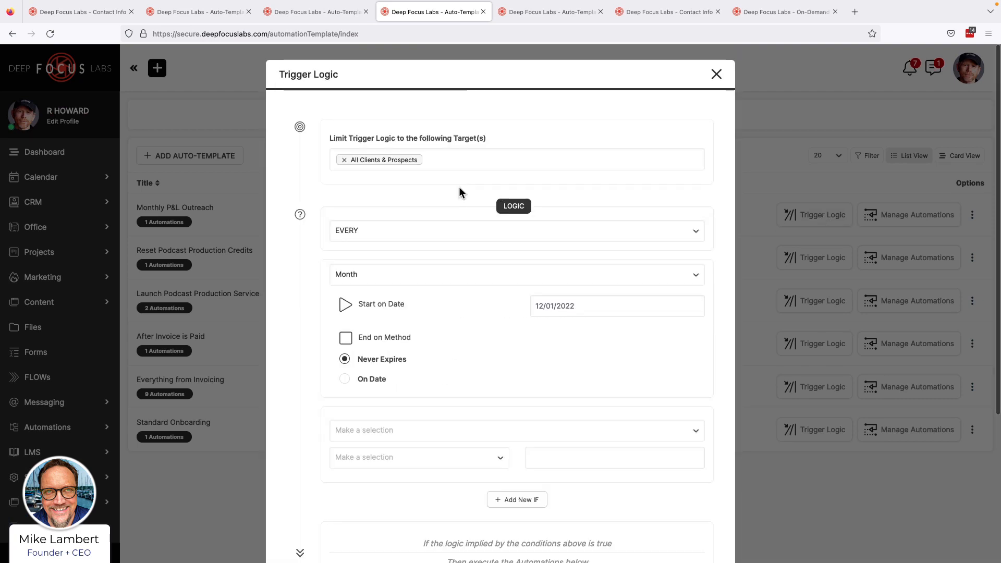
click(422, 231)
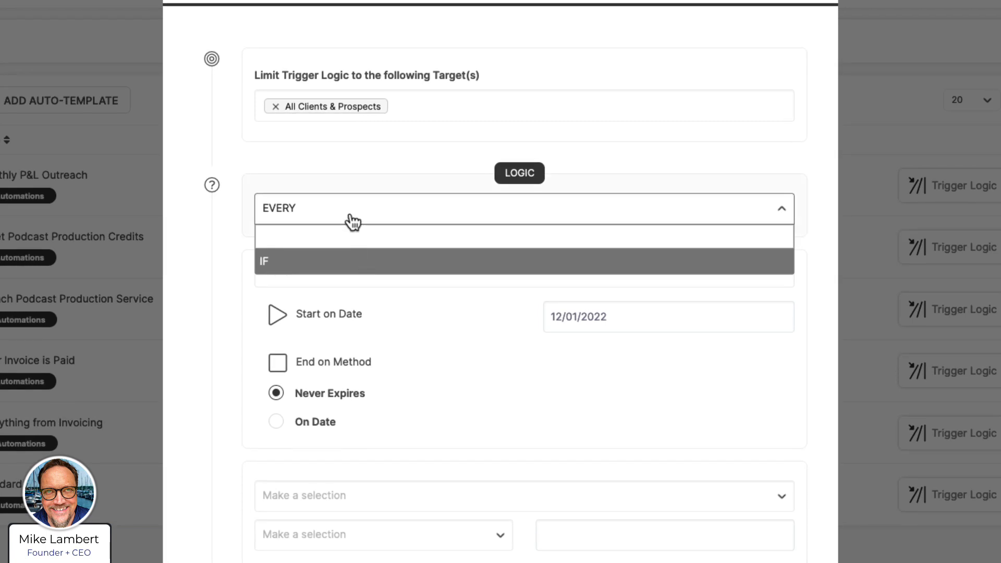
click(353, 260)
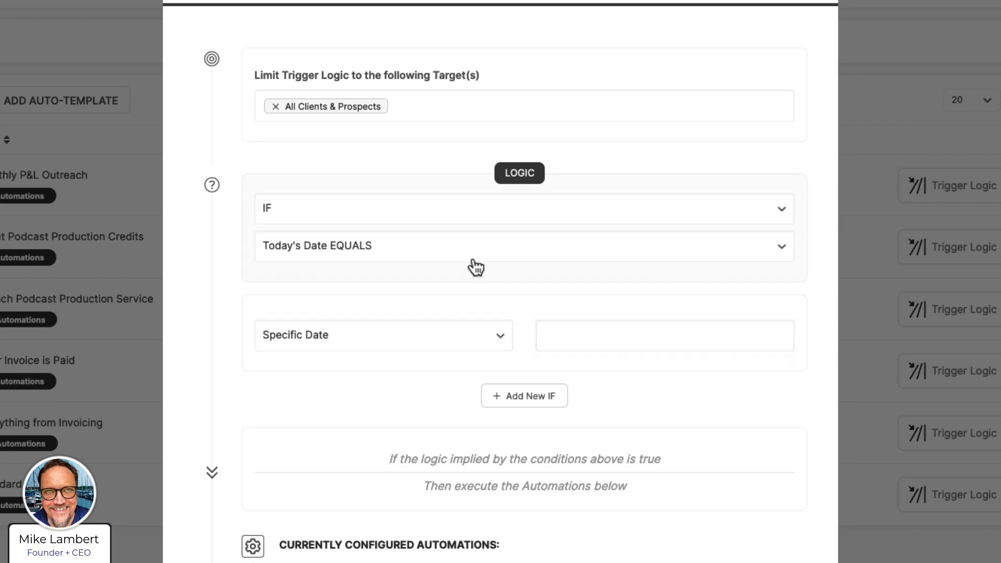
Check the available IF condition types and change the Monthly P&L Outreach logic type to EVERY
click(373, 249)
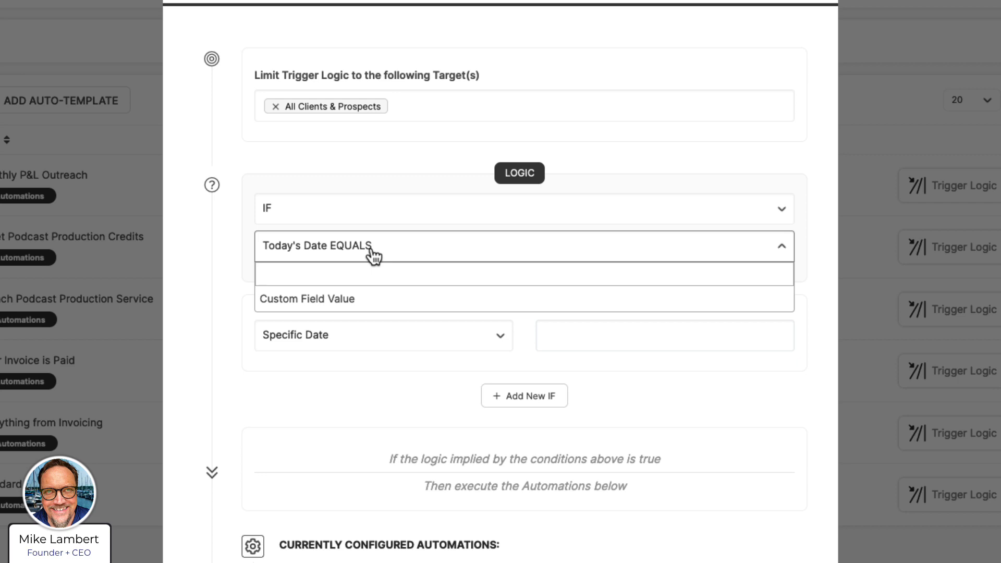
click(372, 253)
click(350, 222)
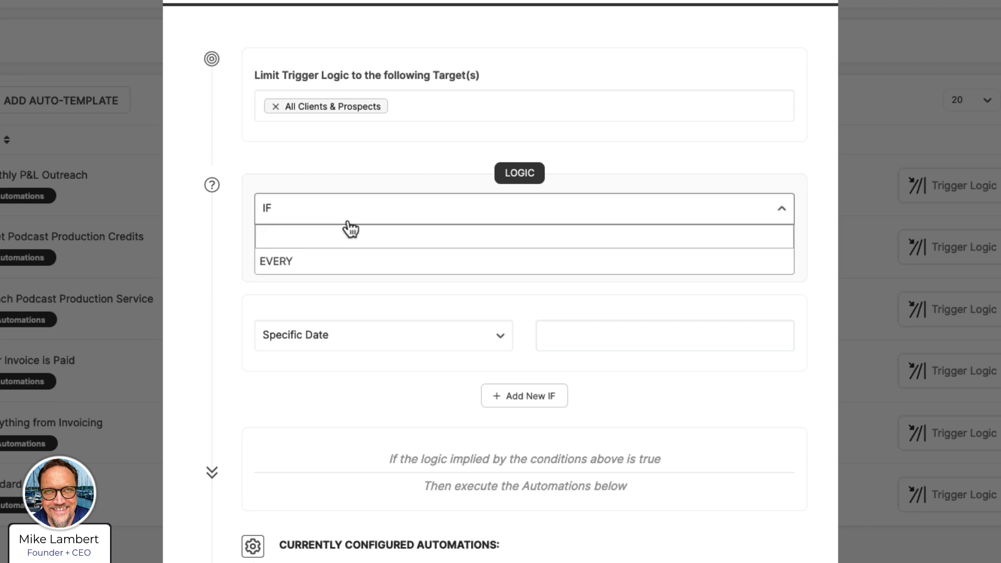
click(344, 263)
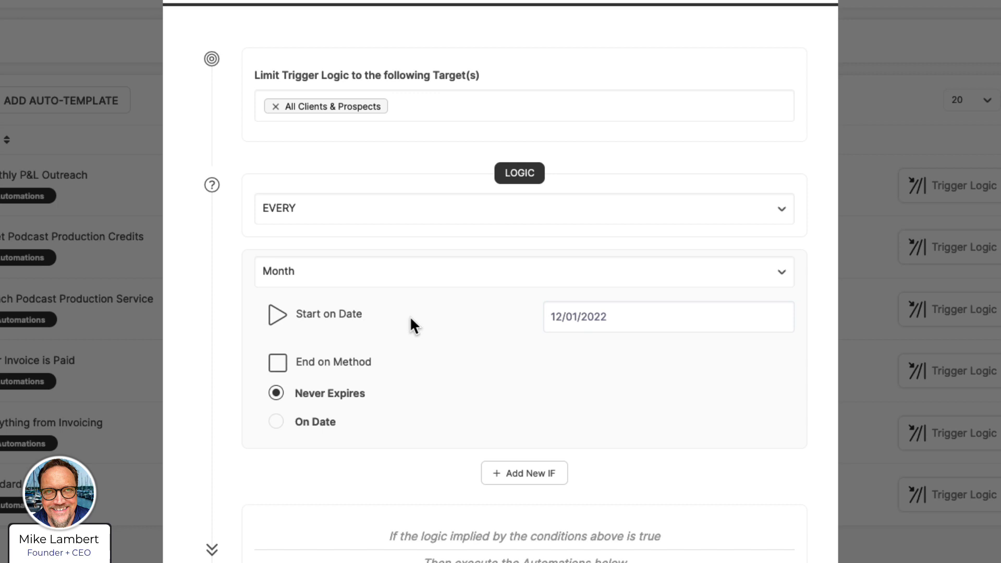
Examine the recurrence interval choices and the end-method options of the EVERY logic
click(363, 279)
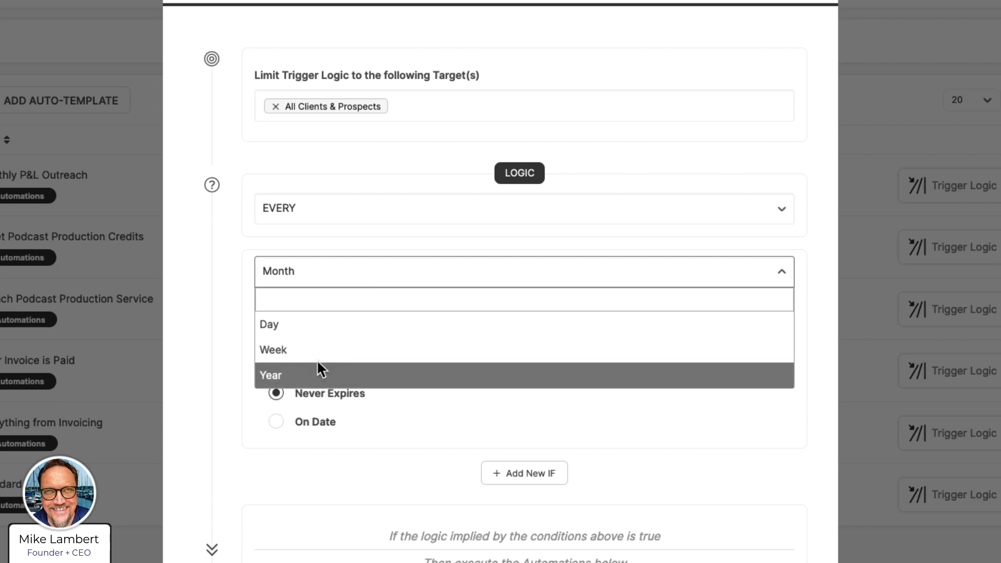
click(328, 285)
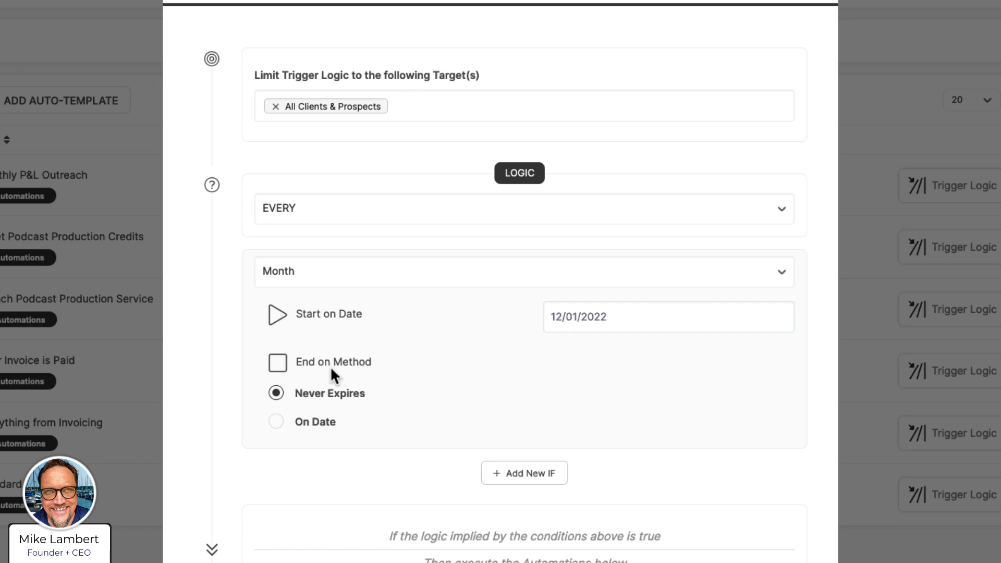
click(279, 422)
Add an IF condition to the EVERY logic and base it on the Account Balance custom field
click(513, 476)
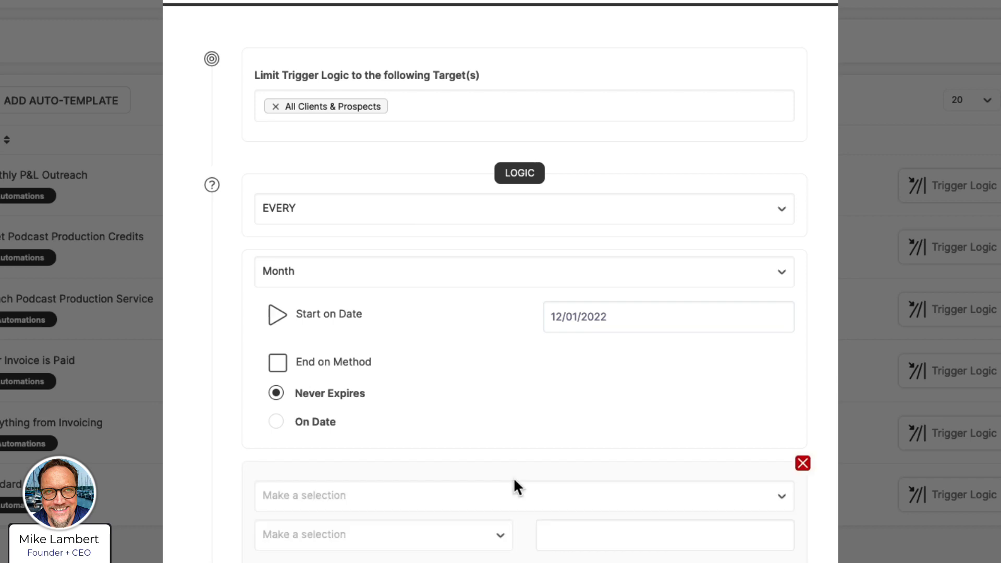
click(452, 499)
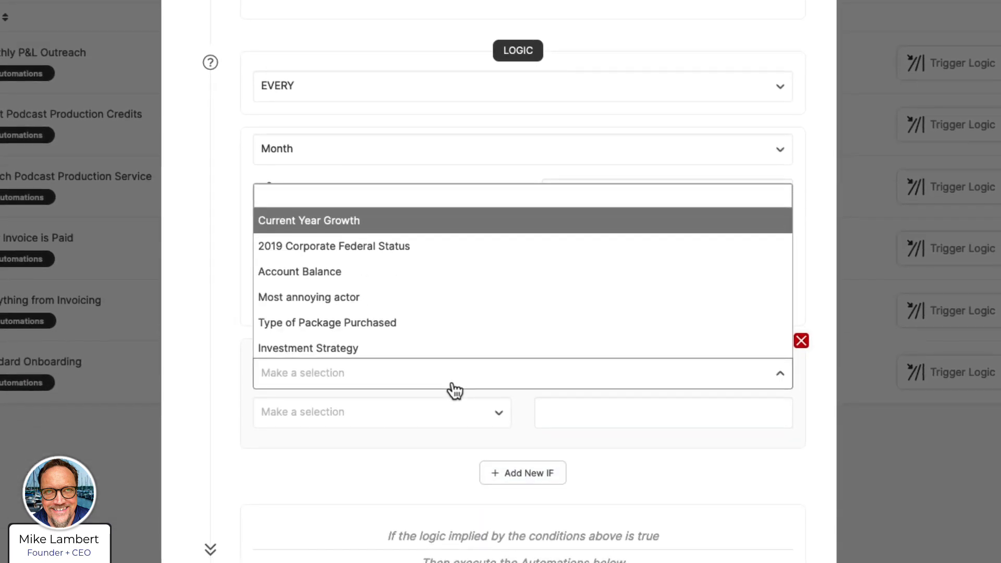
click(454, 390)
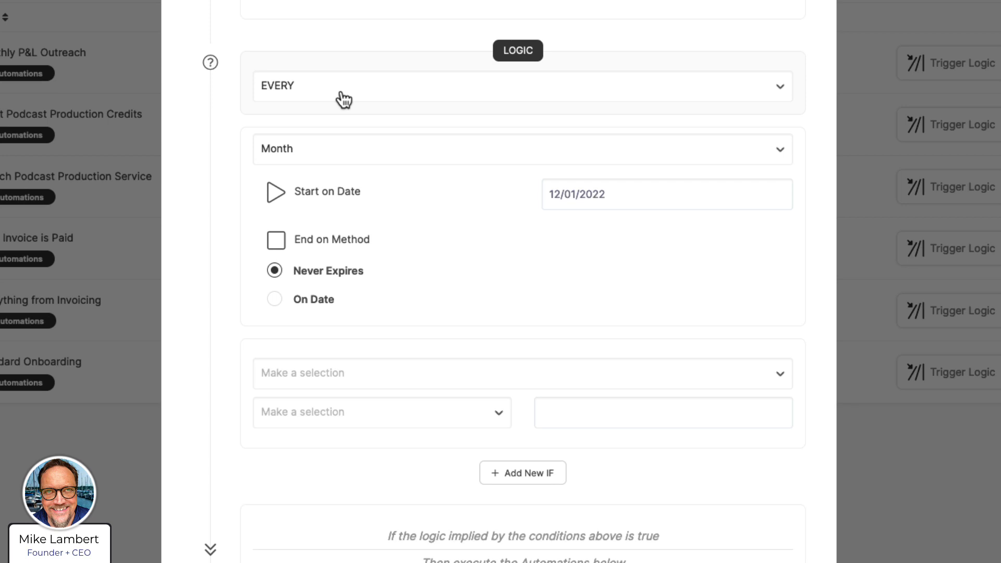
click(380, 373)
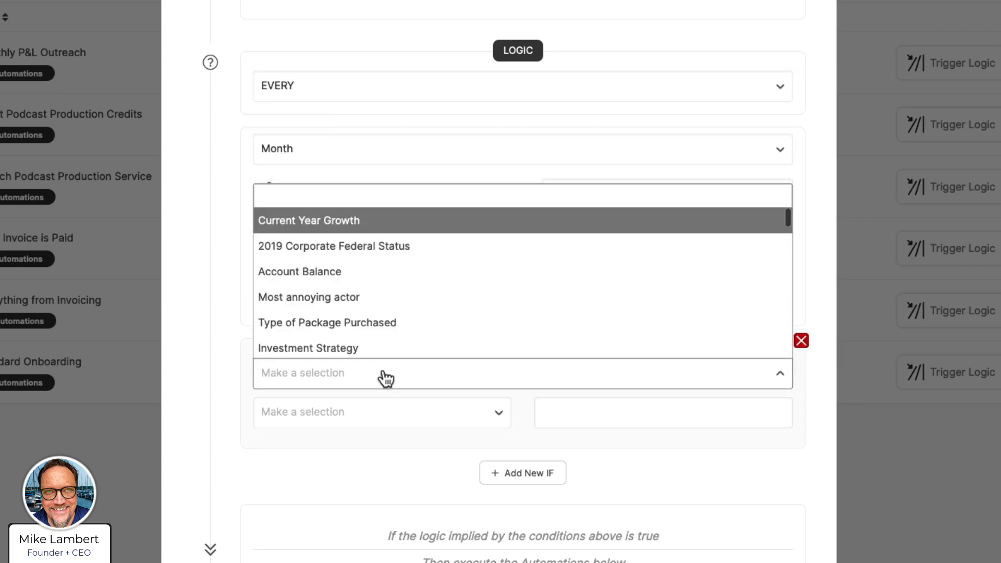
click(371, 276)
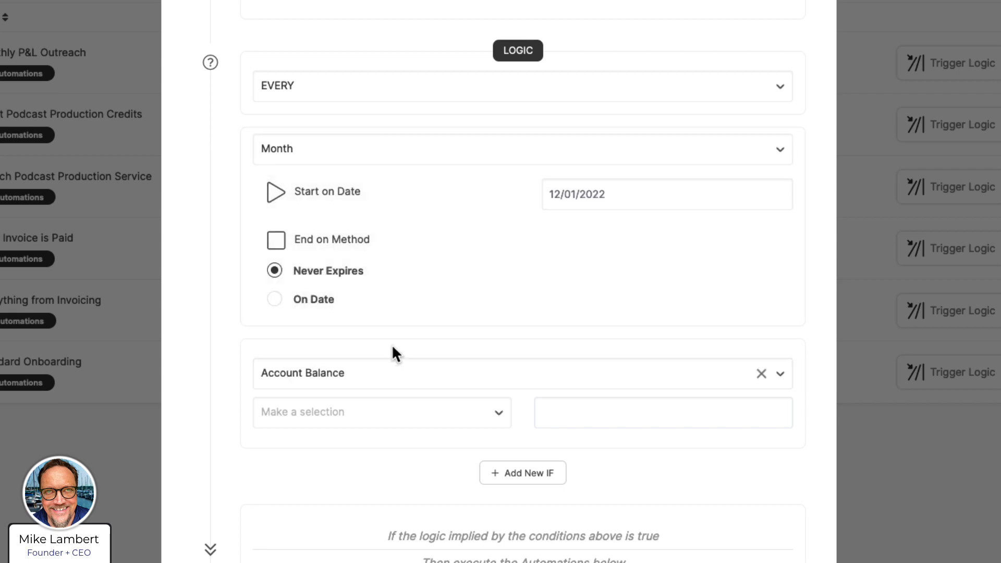
Examine the other custom fields available for the IF condition and the automations configured below the logic
click(388, 381)
scroll(411, 316, down, 3)
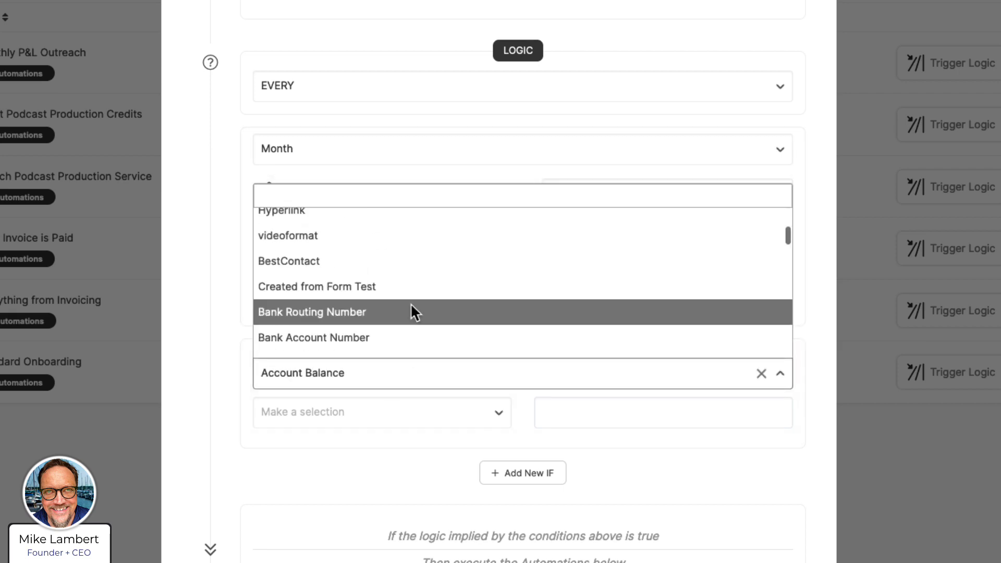
scroll(398, 331, down, 3)
scroll(399, 327, down, 2)
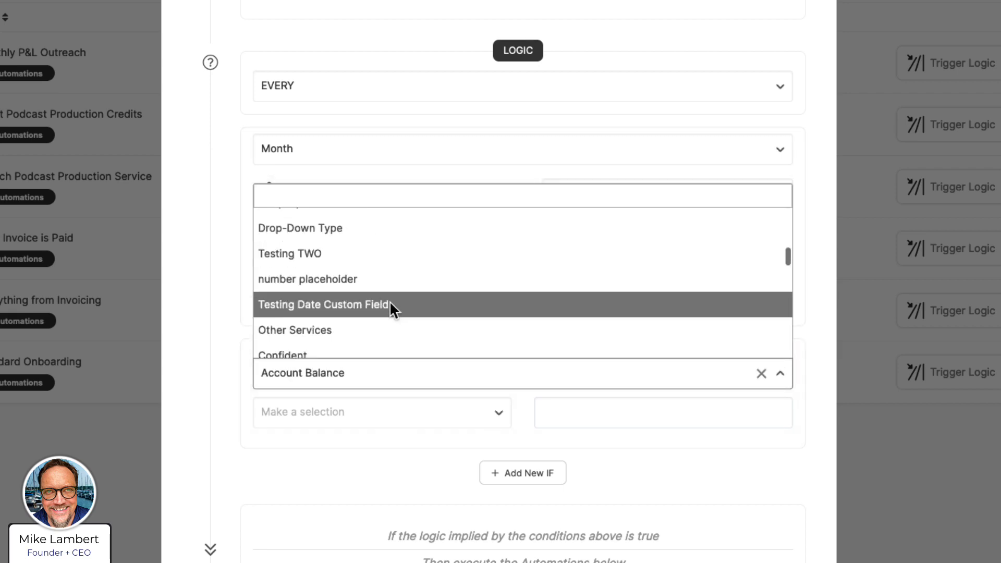
click(391, 383)
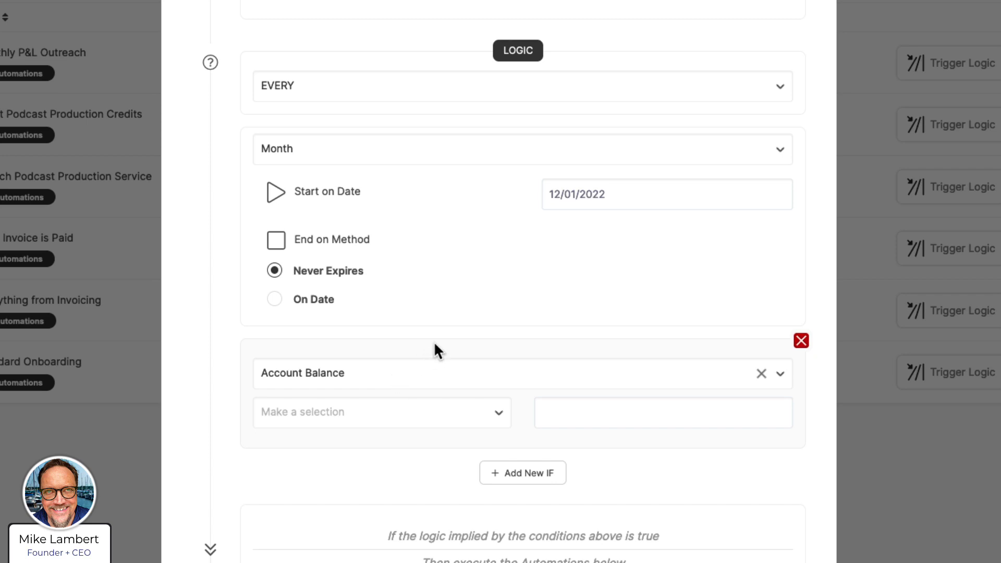
scroll(450, 272, down, 2)
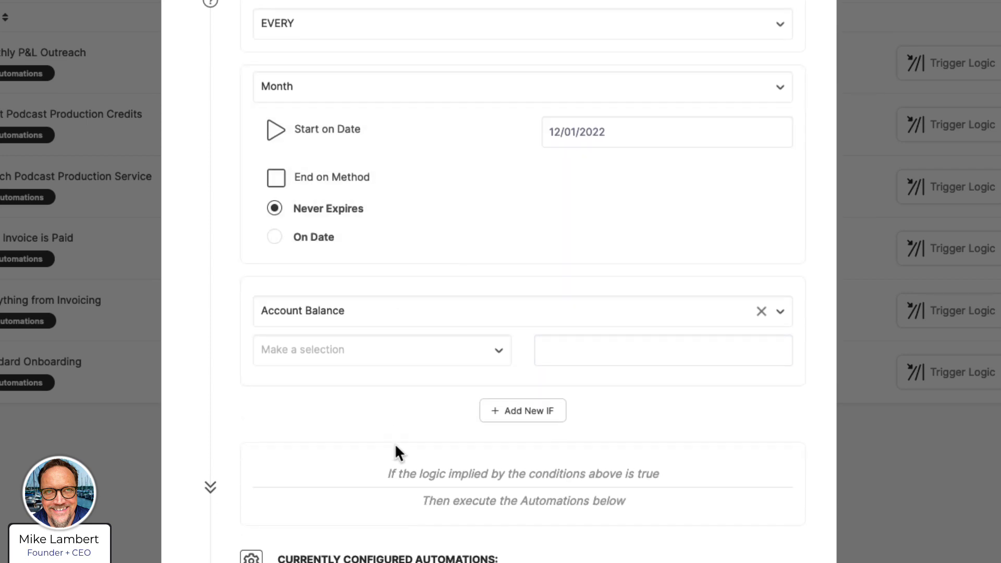
scroll(431, 450, down, 4)
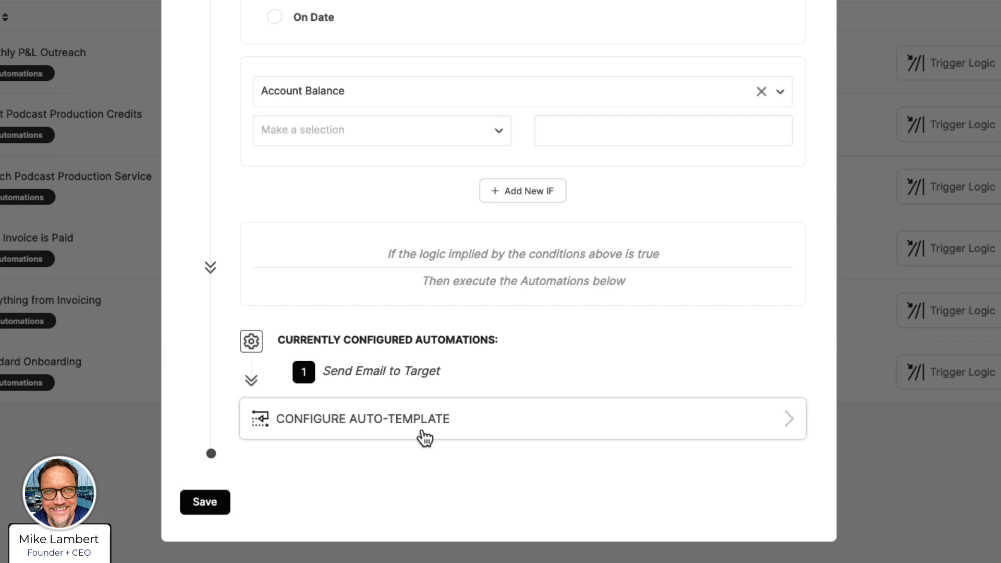
scroll(423, 438, up, 4)
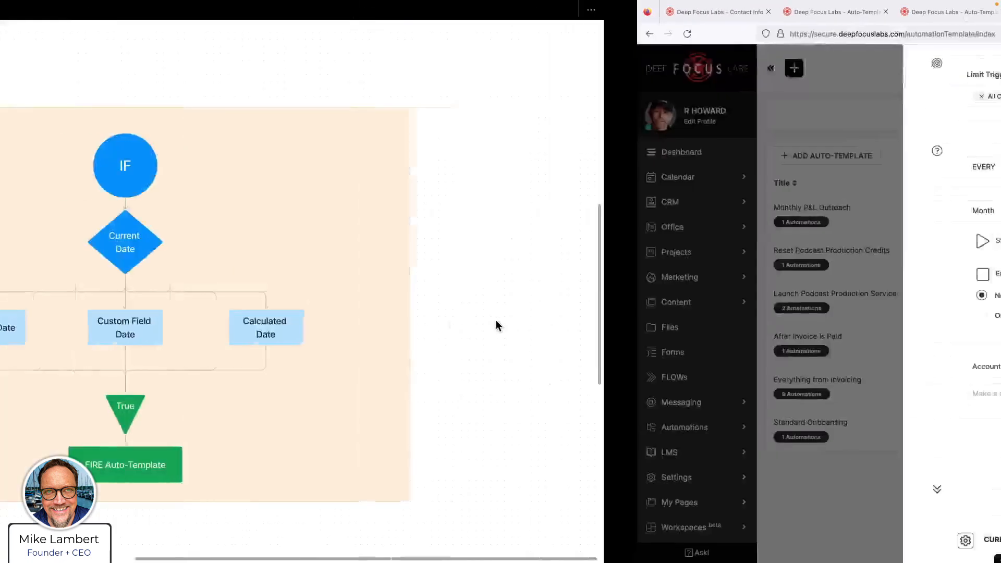
Switch to the Dynamic Logic Engine diagram board and look over the "IF" Current Date flowchart and its surroundings
click(316, 107)
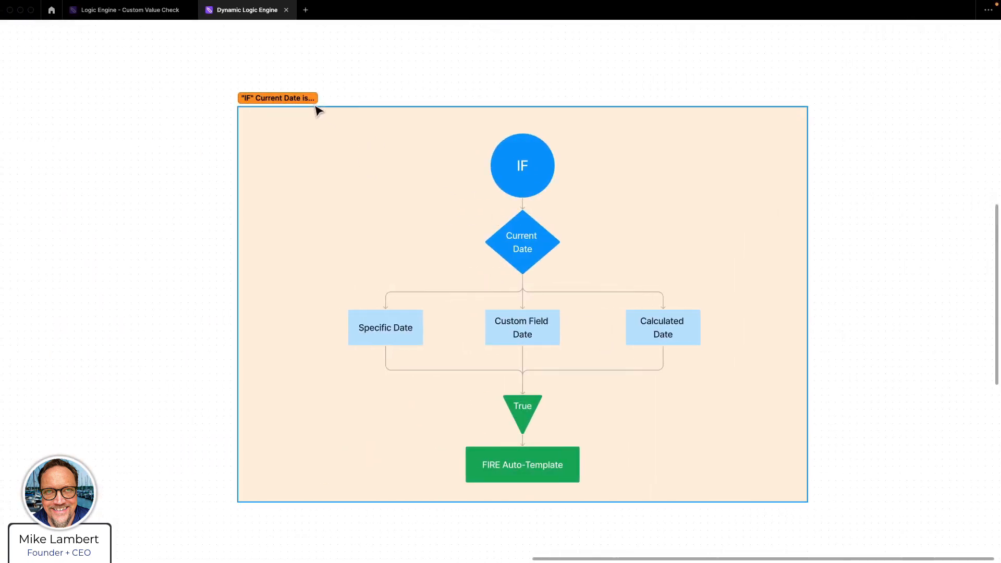
scroll(179, 254, down, 3)
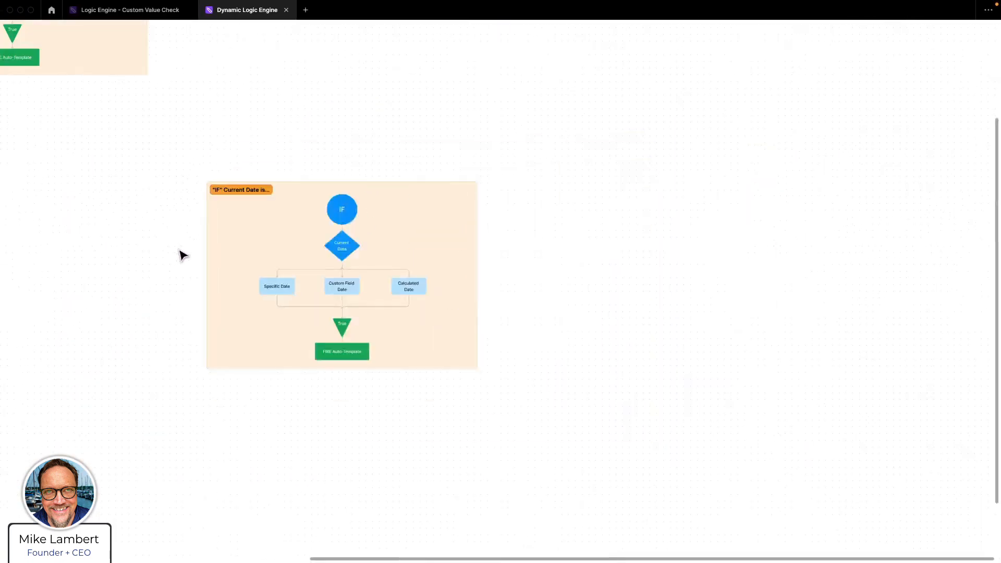
drag(120, 232, 461, 251)
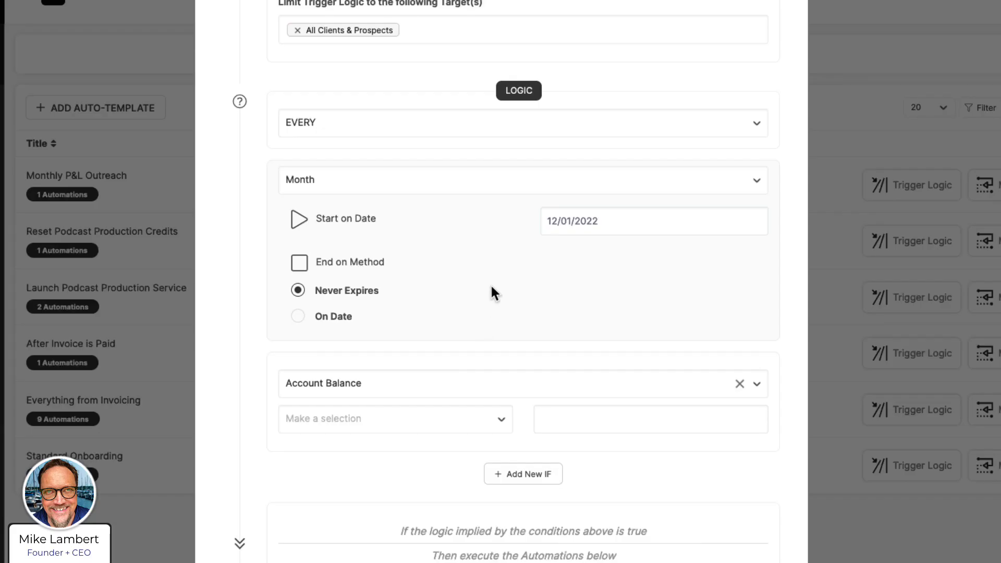
Back in the auto-template's trigger logic, remove the Account Balance IF condition and review the remaining monthly recurrence
mouse_move(528, 369)
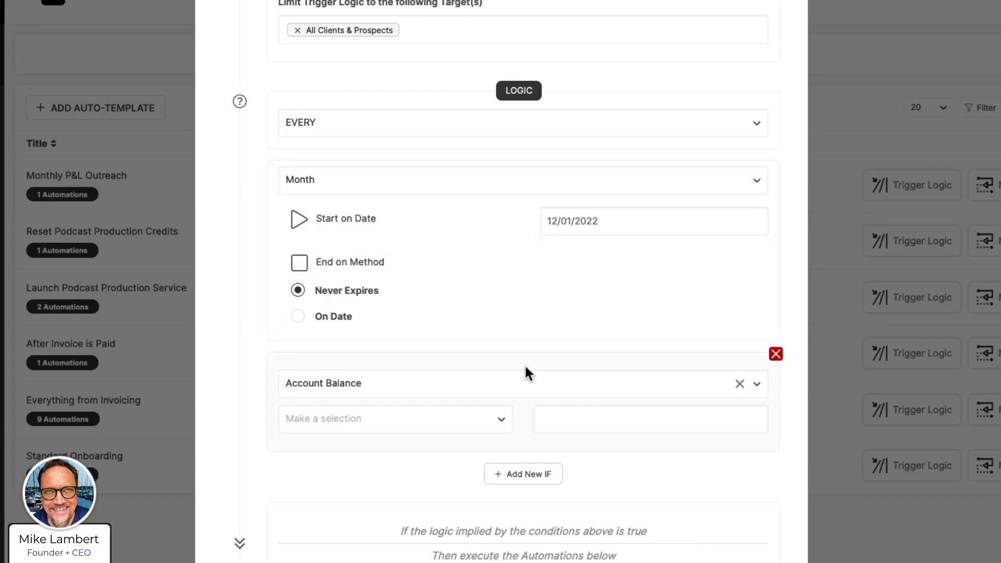
click(775, 355)
scroll(443, 313, up, 1)
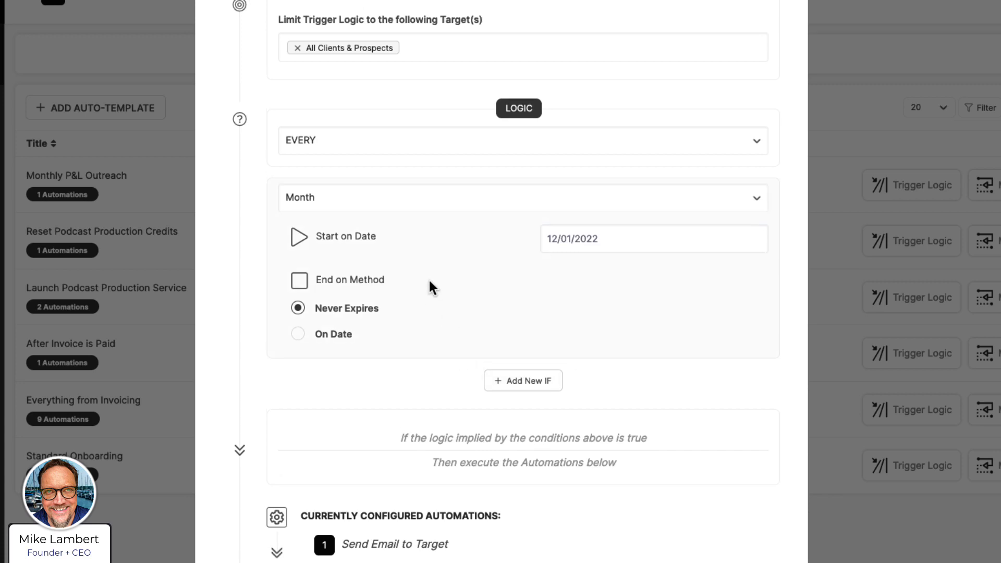
scroll(365, 165, up, 1)
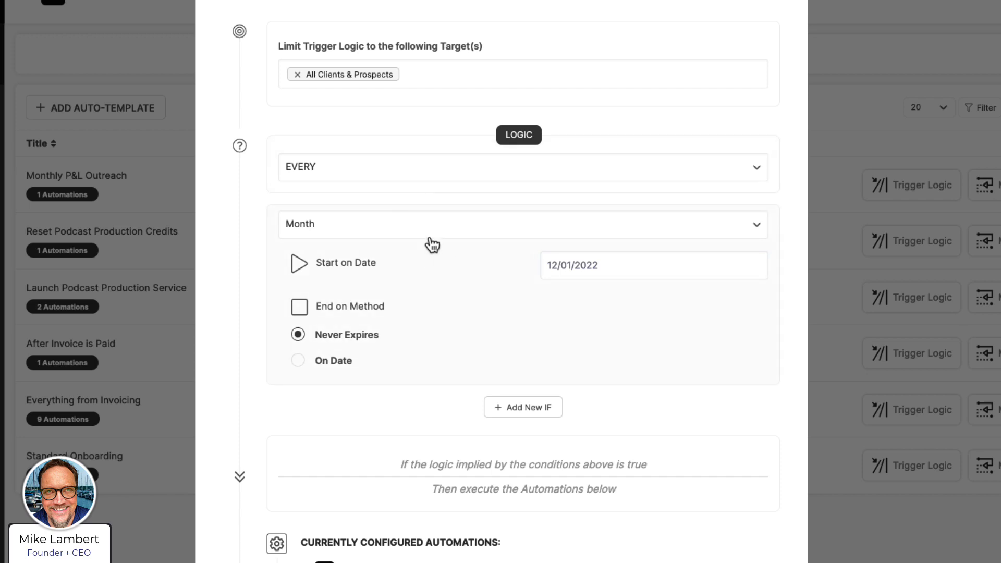
scroll(418, 463, down, 1)
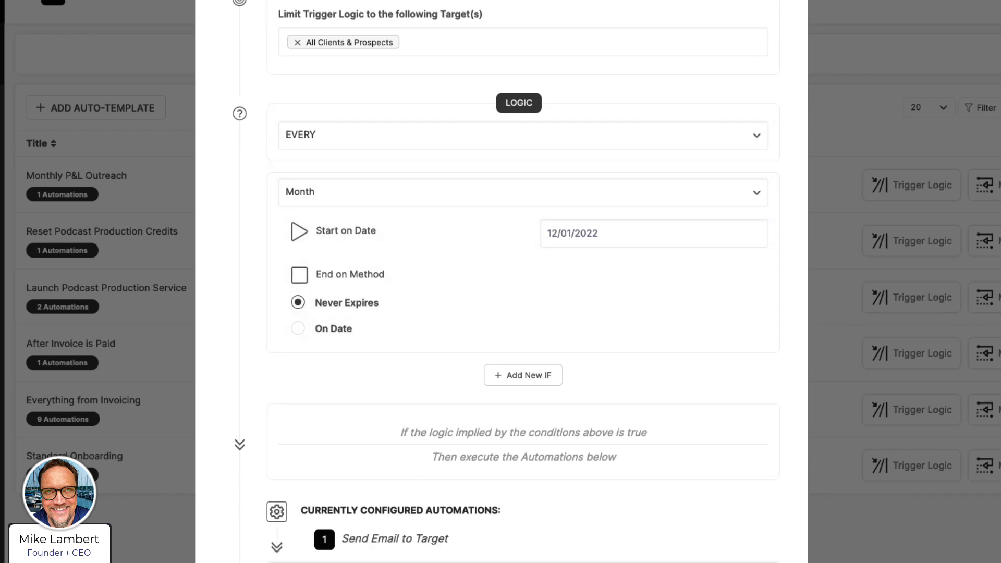
scroll(440, 146, up, 2)
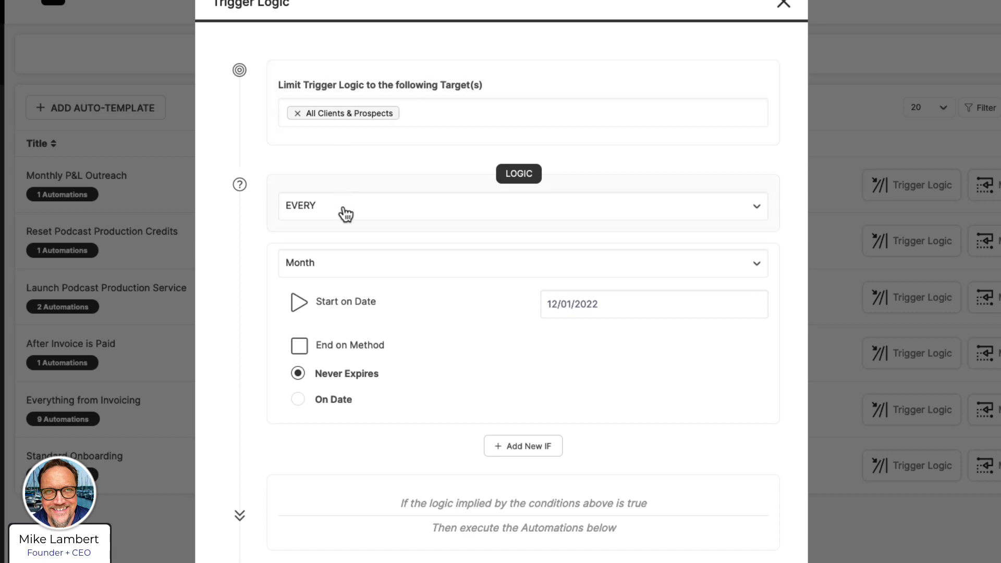
Try another recurrence interval for the EVERY logic and return it to Month
click(339, 268)
click(319, 327)
click(320, 274)
click(315, 332)
click(342, 271)
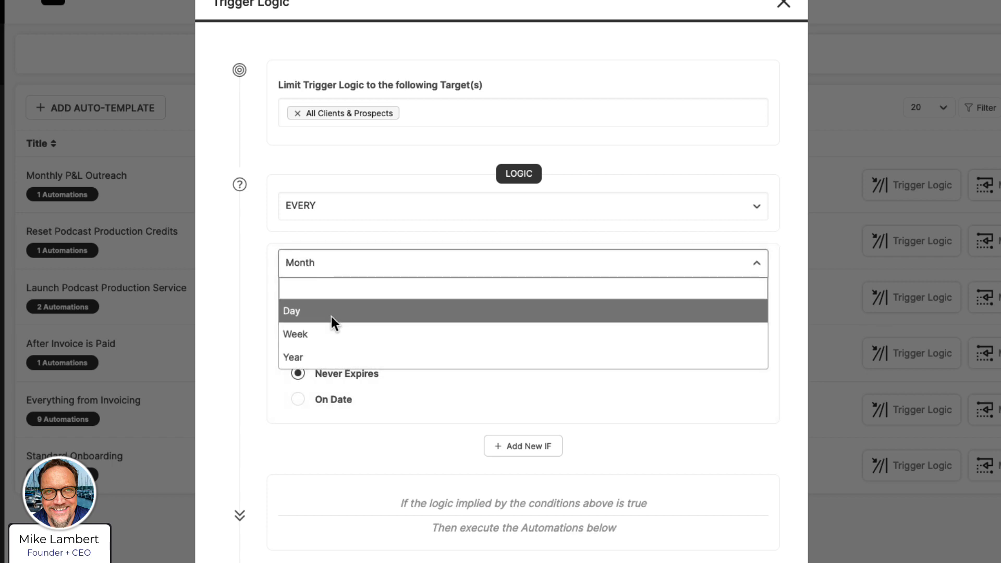
click(319, 265)
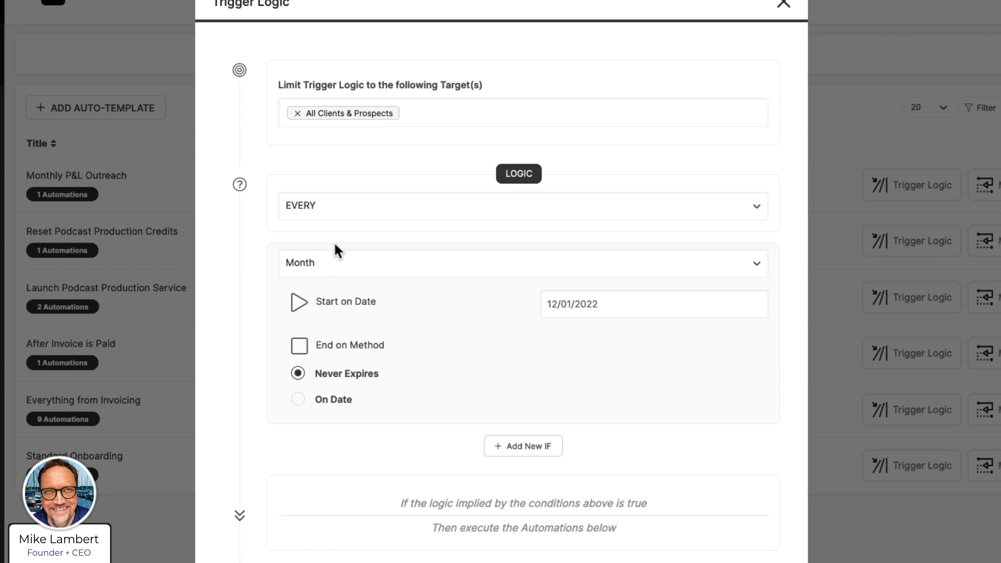
Limit the trigger logic to the target Co: Millenium Falcon, Inc. in place of All Clients & Prospects
scroll(382, 350, down, 1)
scroll(382, 350, down, 5)
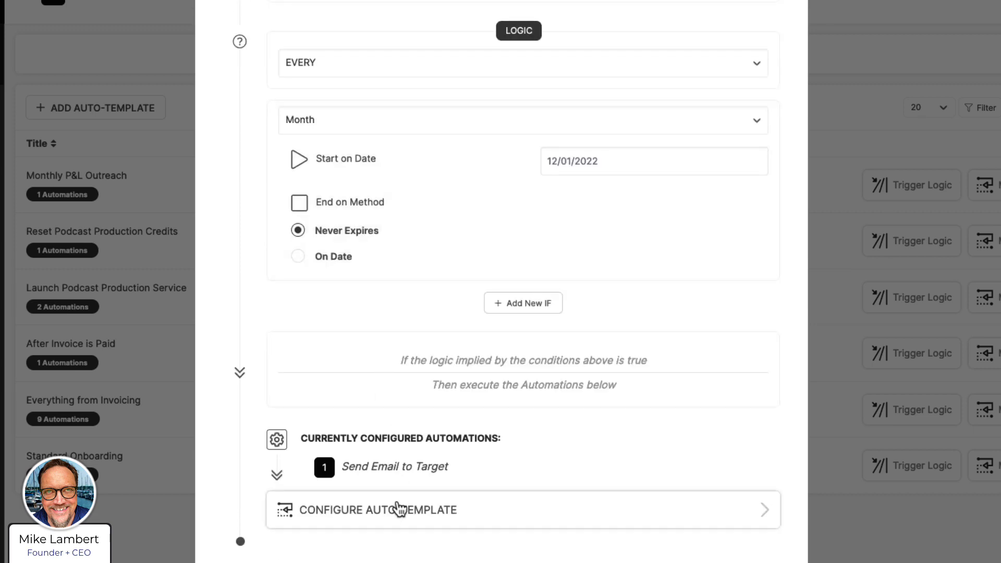
scroll(386, 271, up, 4)
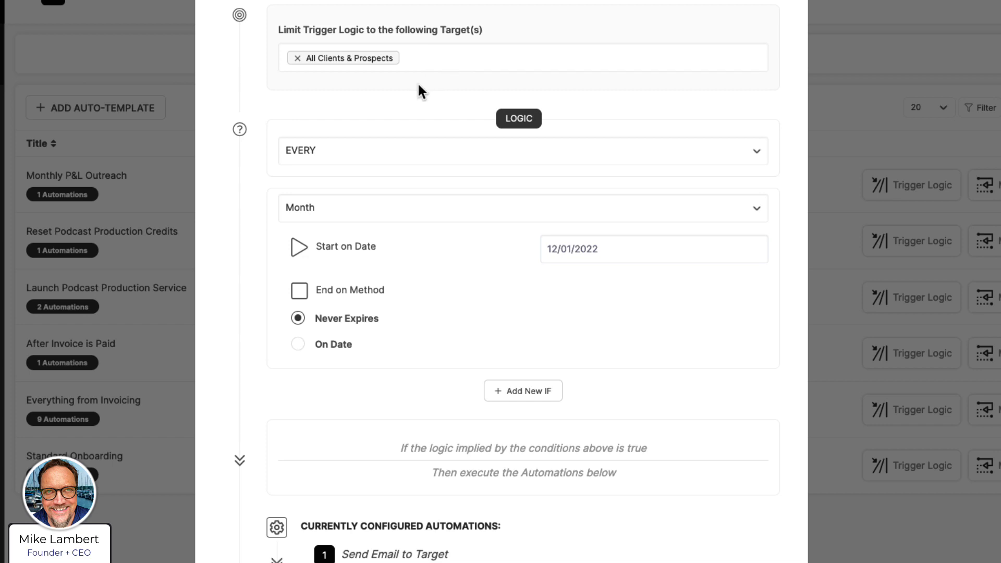
click(405, 59)
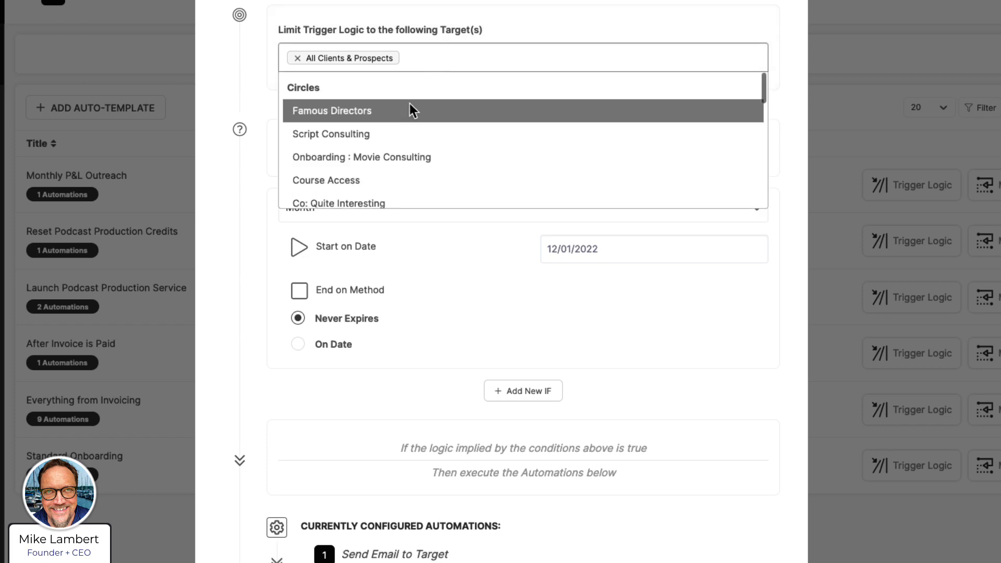
scroll(413, 164, down, 5)
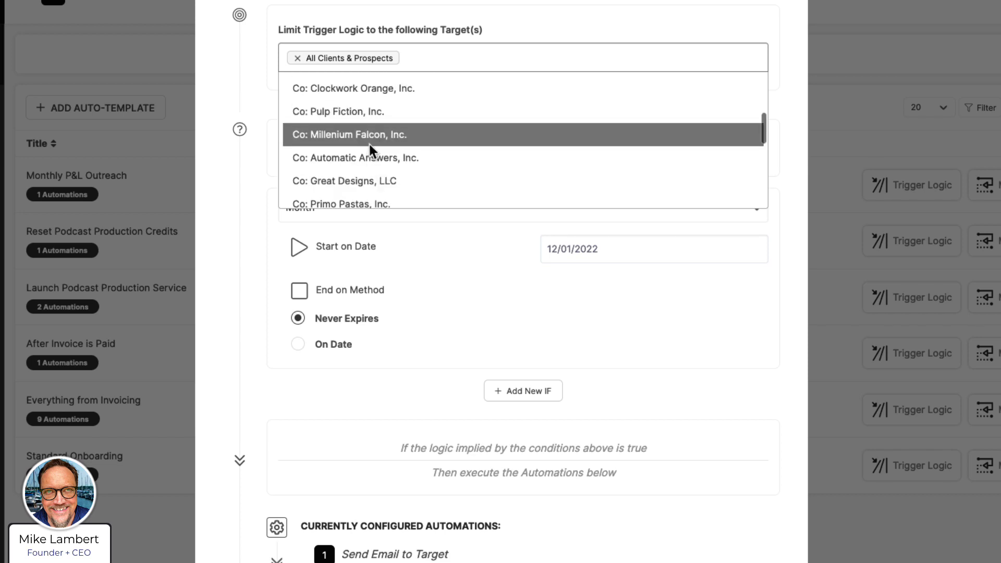
click(368, 147)
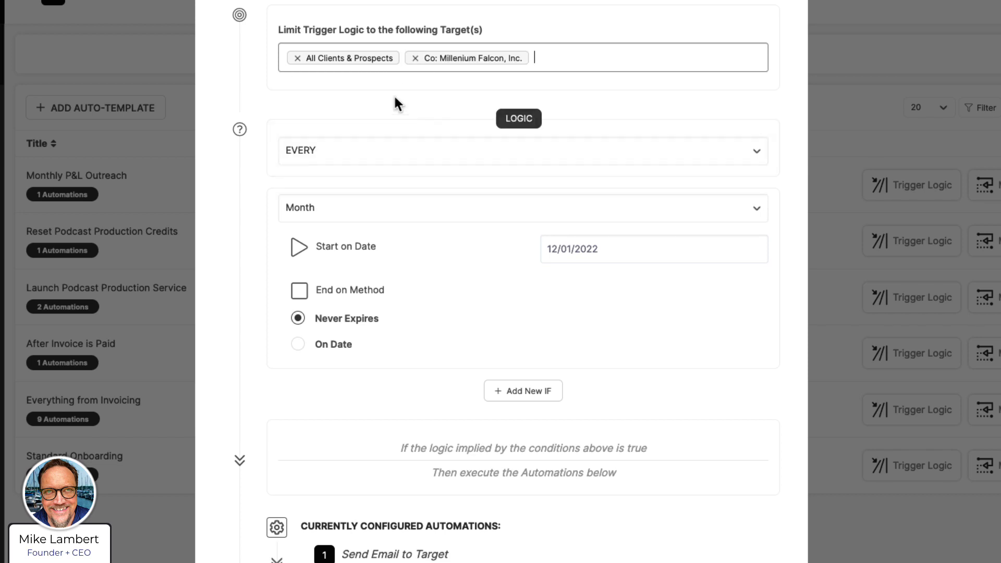
click(298, 58)
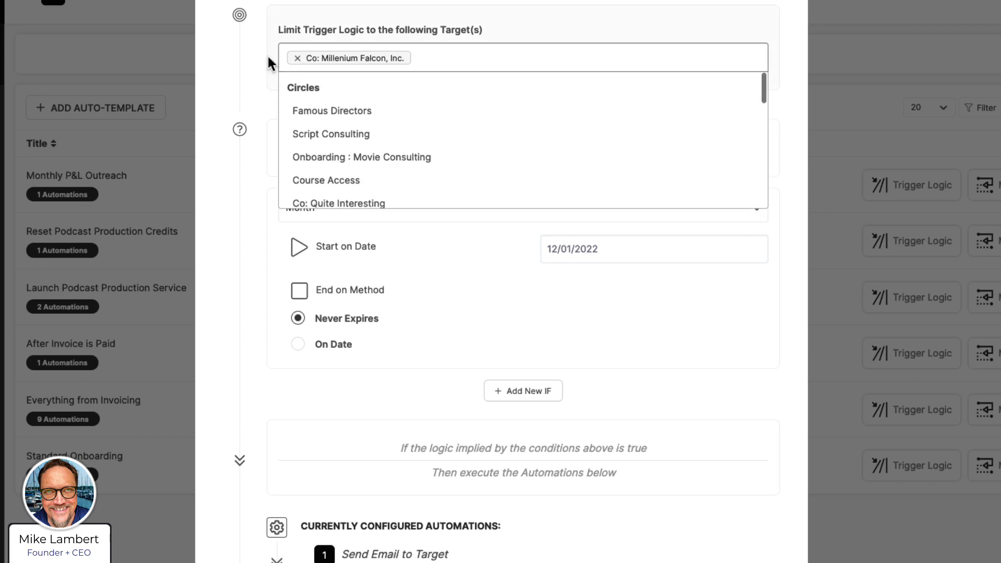
click(237, 39)
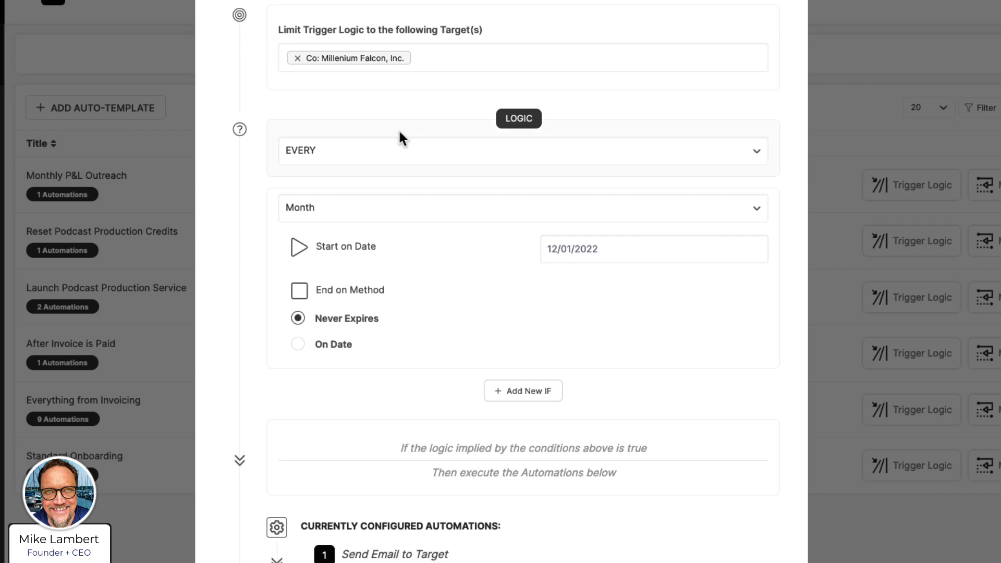
Close the trigger logic without saving and reopen it for the Monthly P&L Outreach auto-template
scroll(400, 133, up, 2)
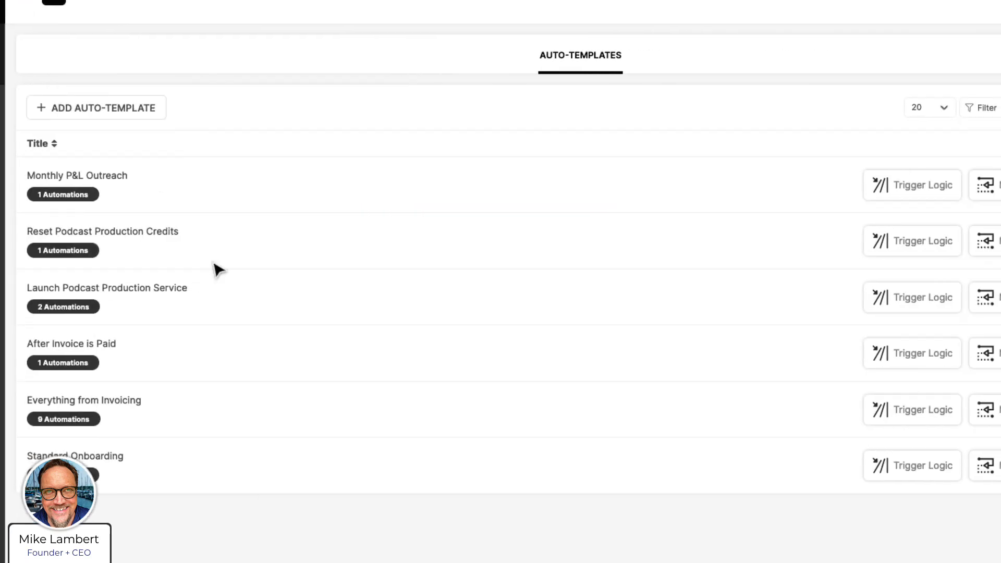
click(942, 186)
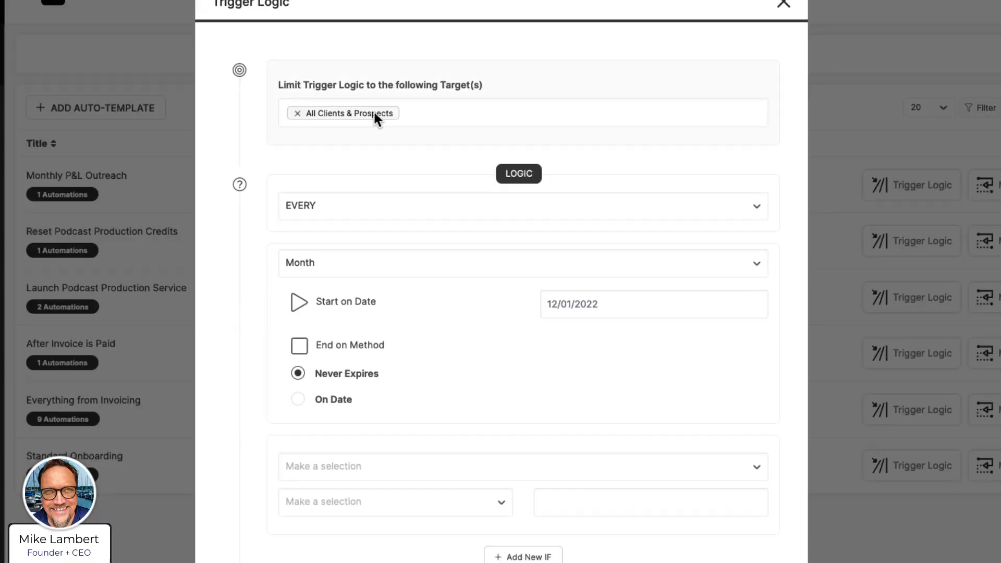
Remove the empty IF condition below the monthly EVERY recurrence
scroll(344, 156, down, 1)
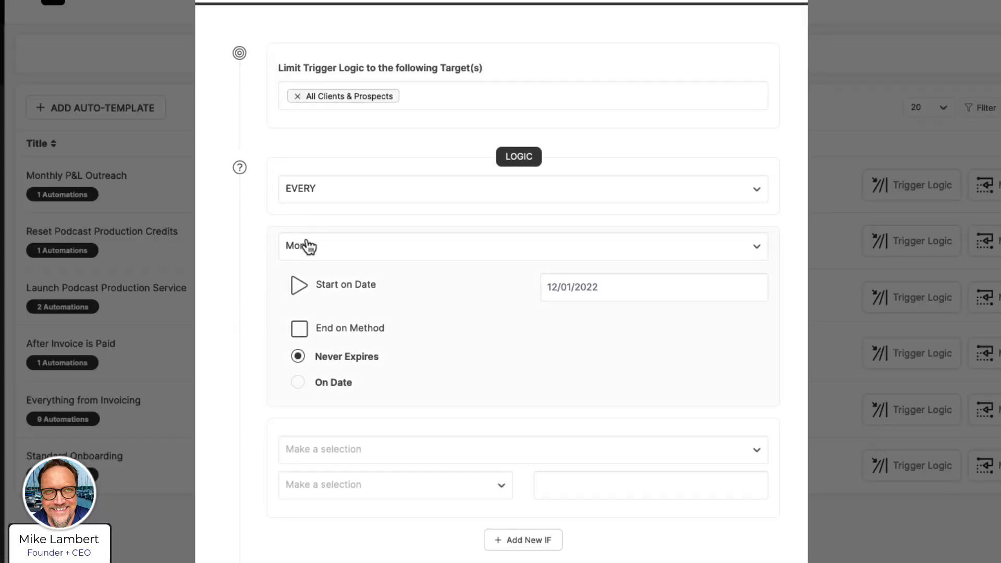
scroll(333, 342, down, 1)
mouse_move(453, 440)
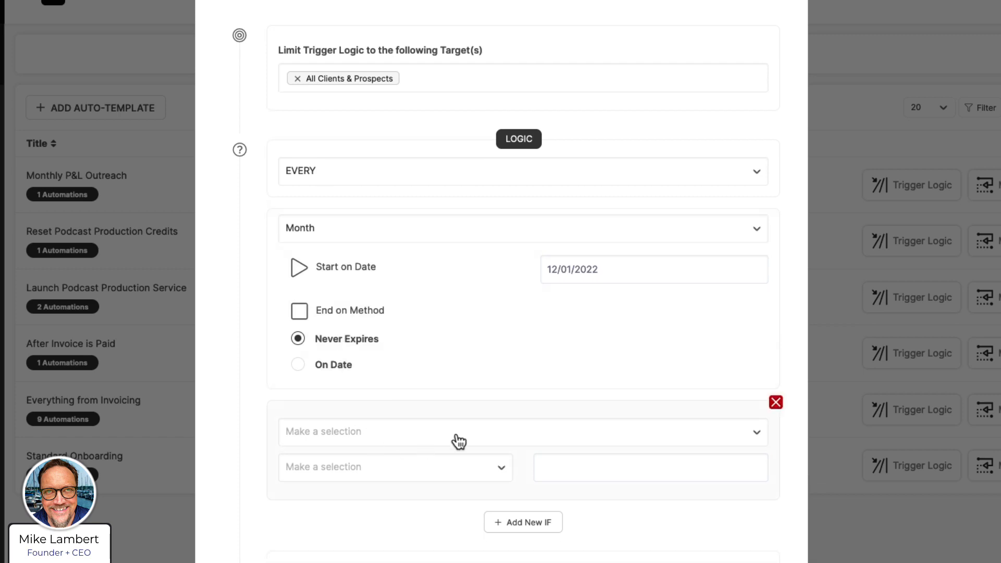
click(776, 402)
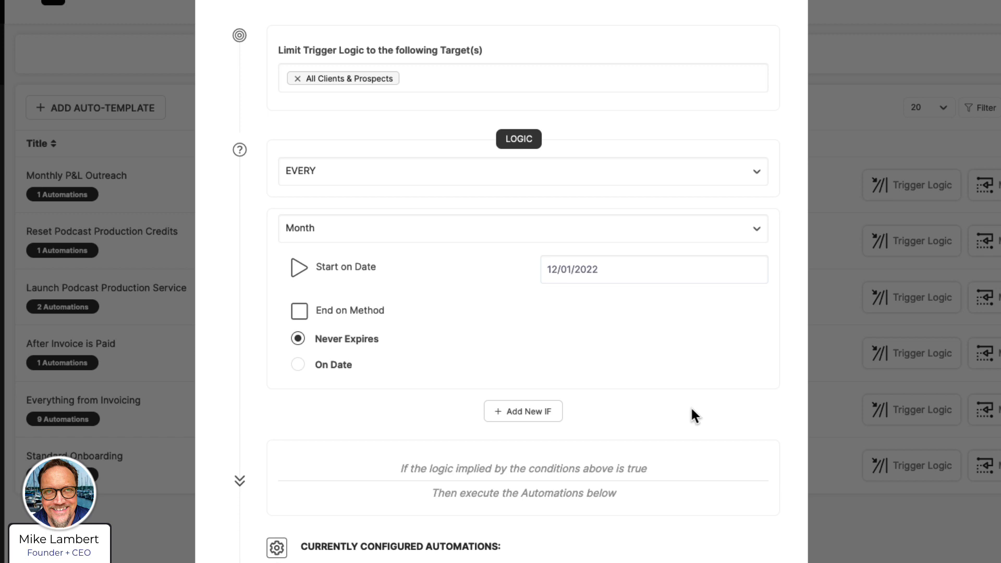
scroll(691, 408, down, 1)
scroll(691, 408, up, 1)
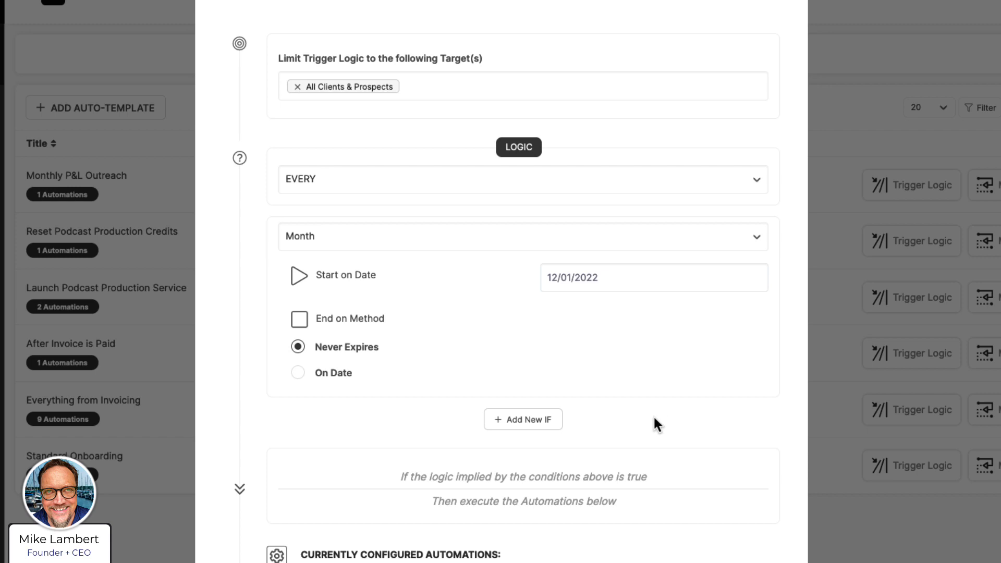
Add four new blank IF conditions below the monthly EVERY recurrence
click(540, 424)
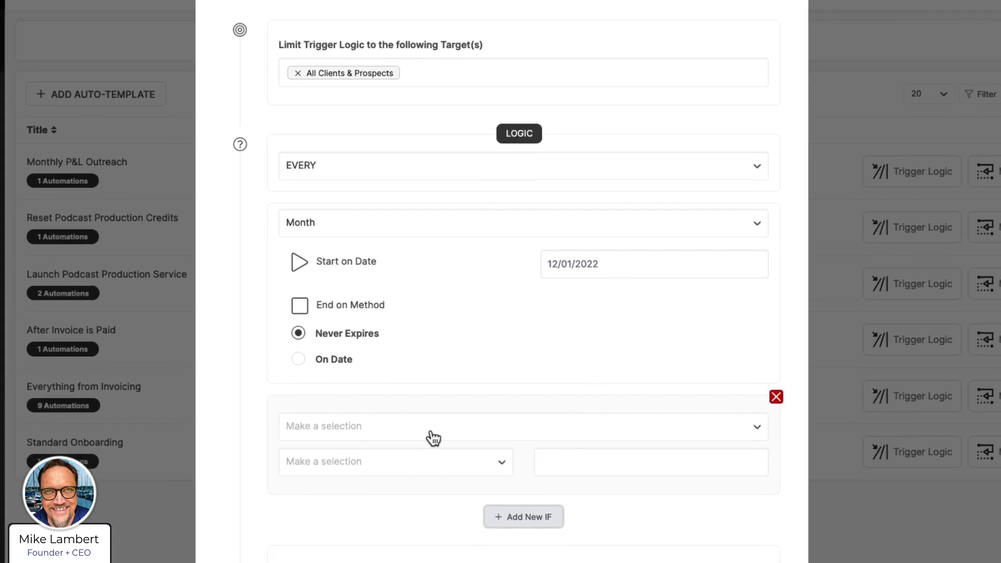
click(506, 453)
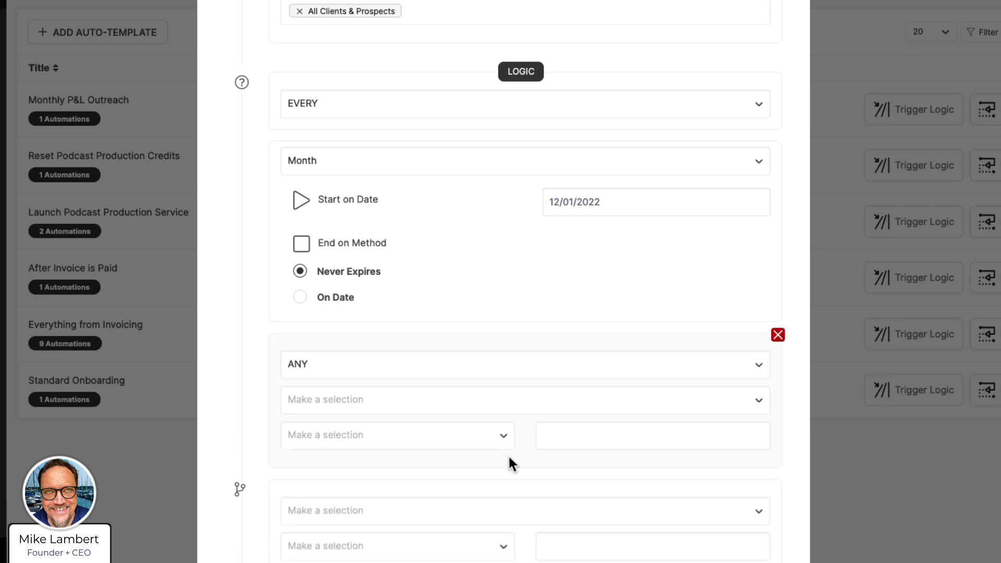
scroll(521, 463, down, 2)
click(518, 497)
scroll(516, 490, down, 2)
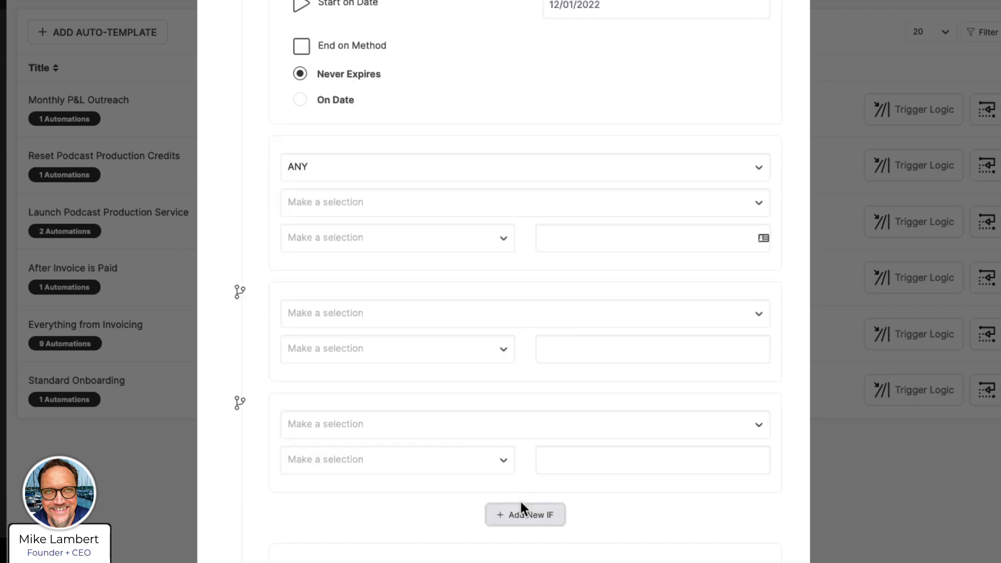
click(520, 512)
scroll(513, 485, down, 3)
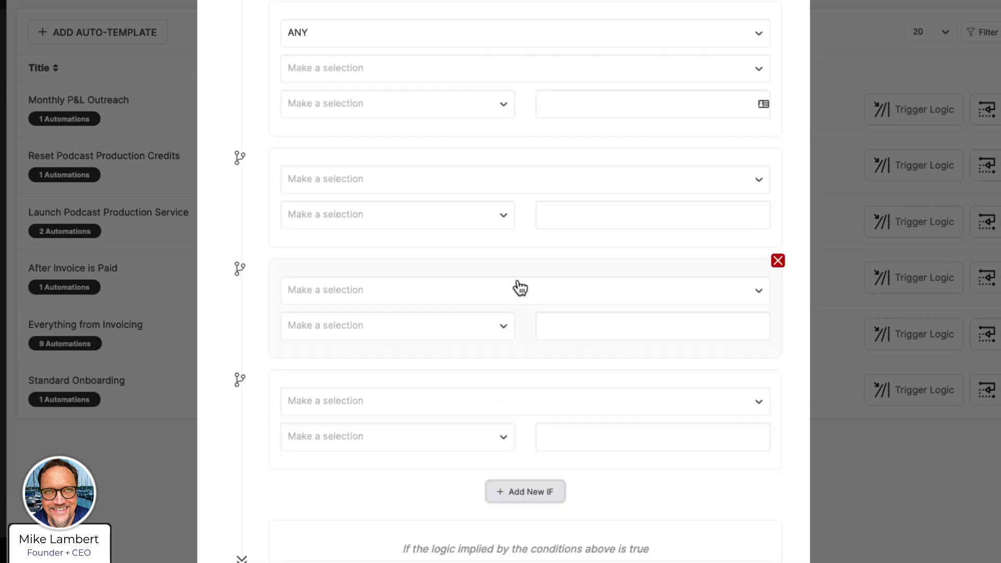
Set the added IF conditions to require ALL instead of ANY, and review the resulting condition chain
click(414, 34)
click(376, 82)
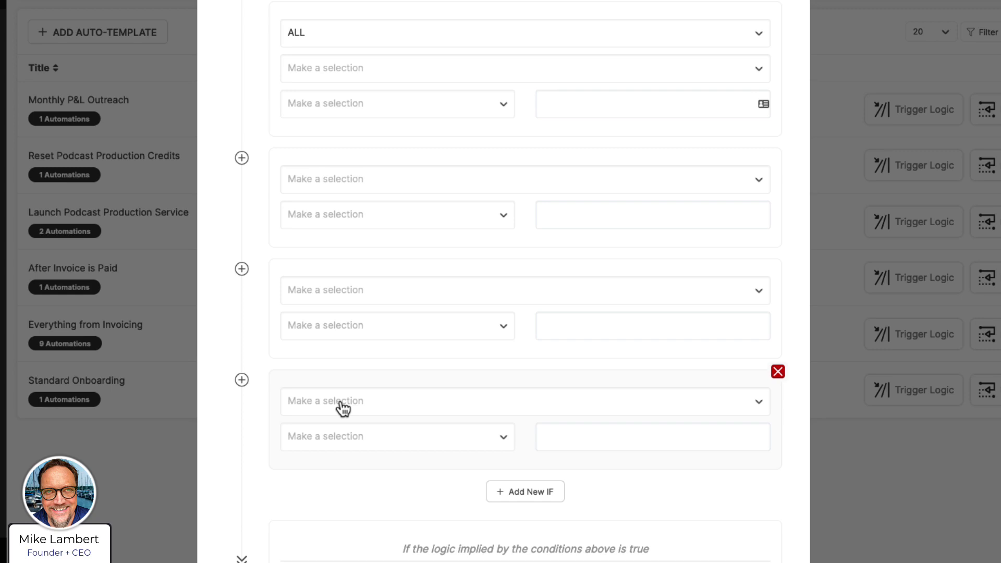
scroll(341, 403, up, 1)
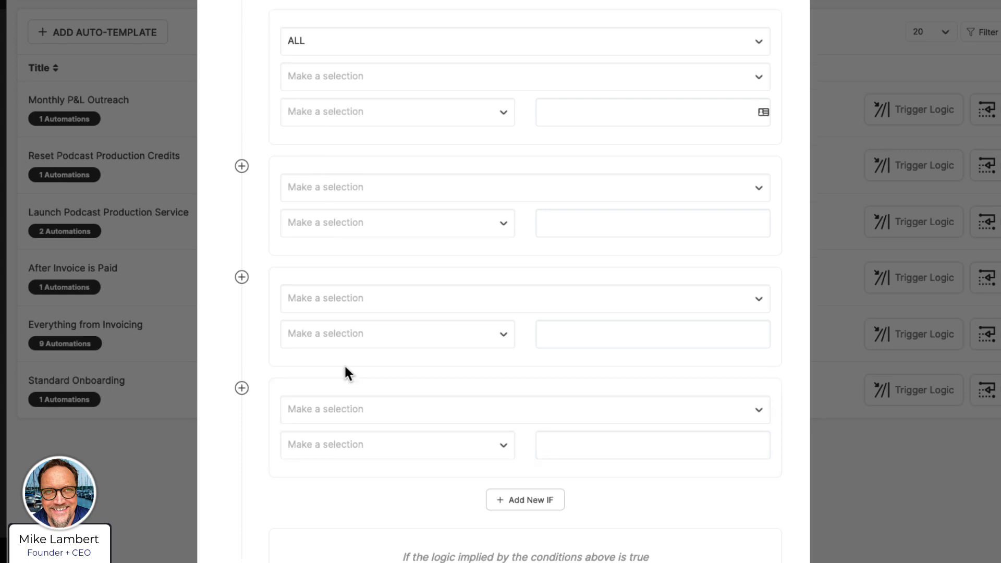
scroll(345, 367, up, 1)
scroll(345, 371, up, 2)
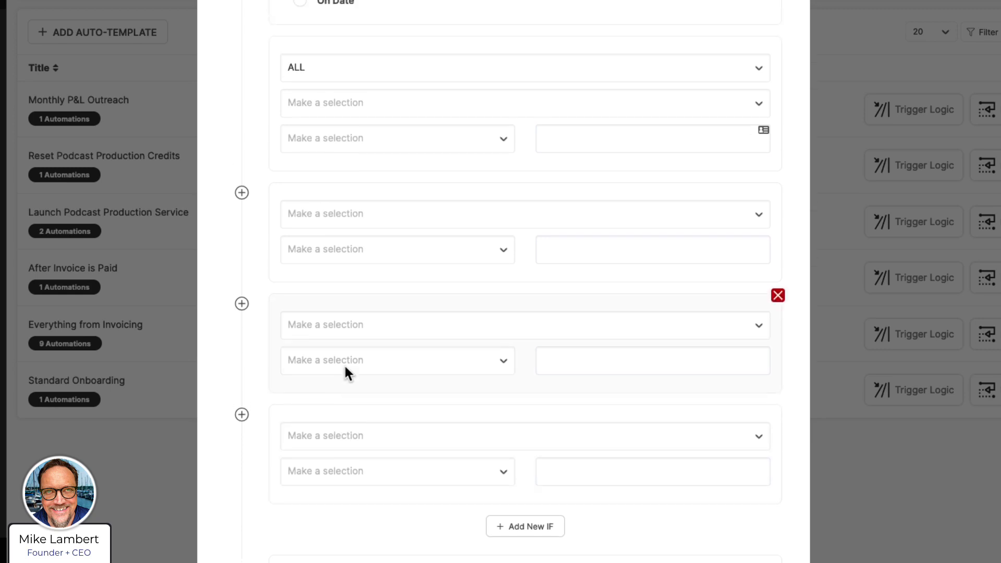
scroll(349, 275, up, 4)
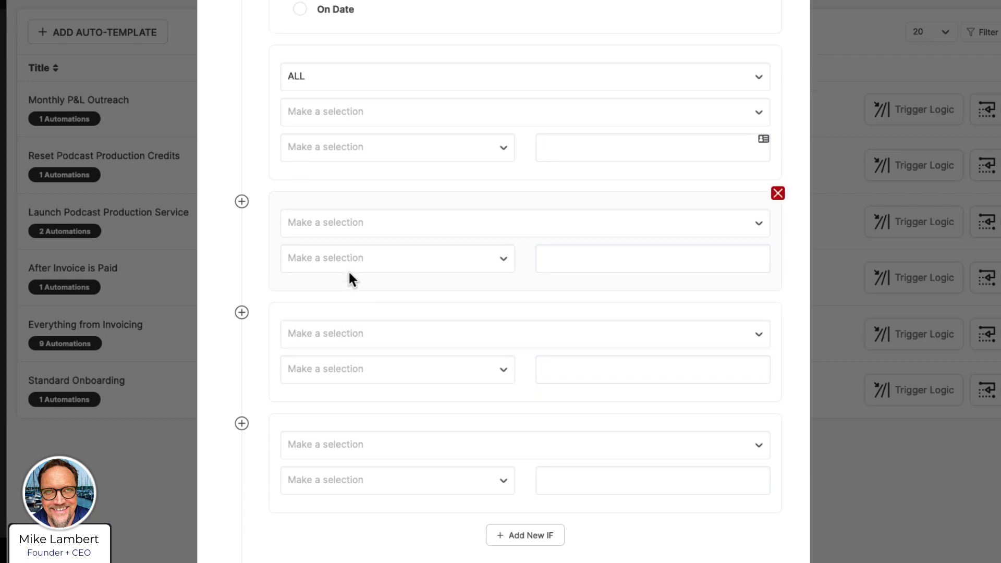
scroll(350, 279, up, 1)
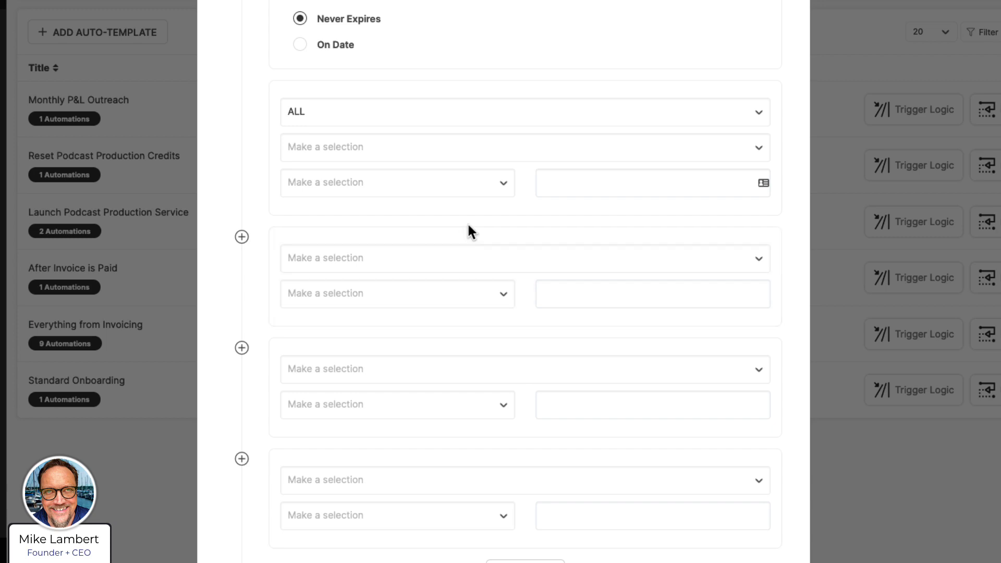
scroll(455, 226, down, 1)
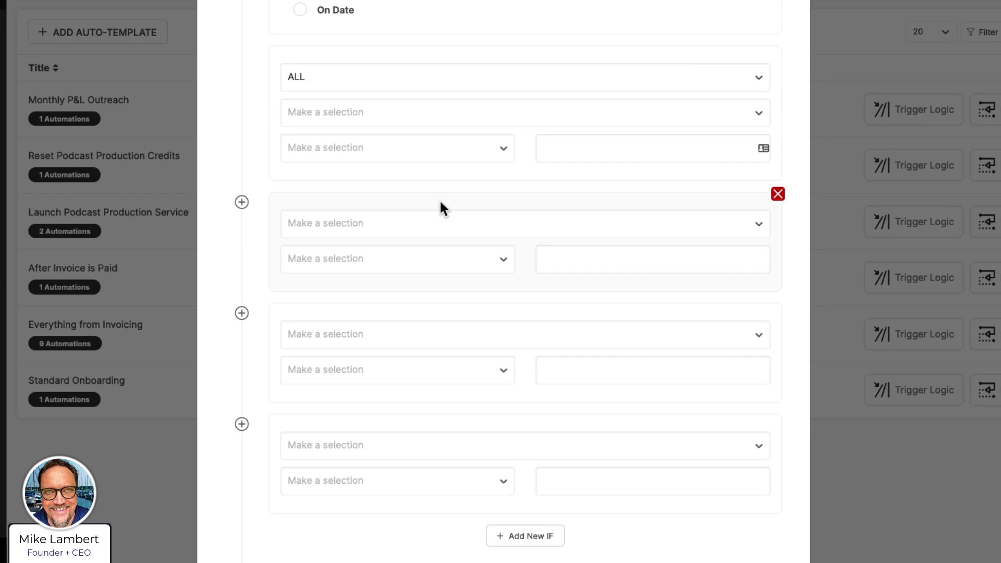
scroll(442, 208, down, 1)
Delete all four added IF conditions, leaving only the monthly EVERY recurrence
scroll(442, 209, up, 3)
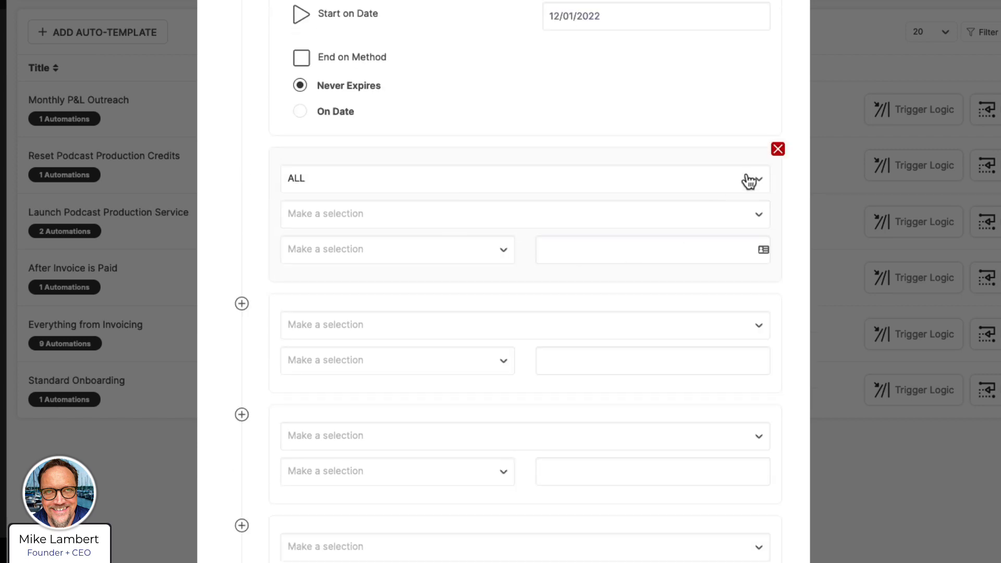
click(775, 154)
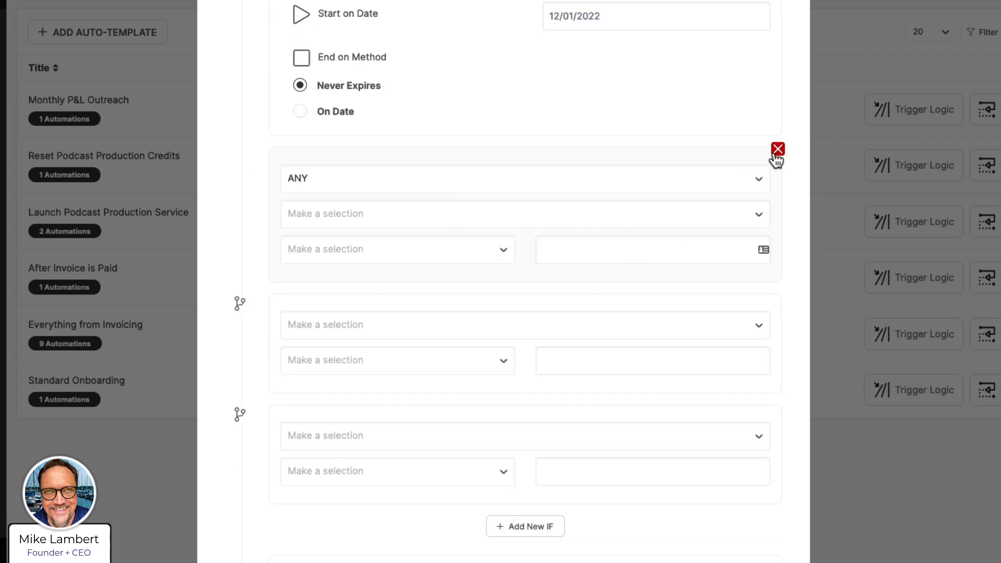
click(776, 157)
click(777, 156)
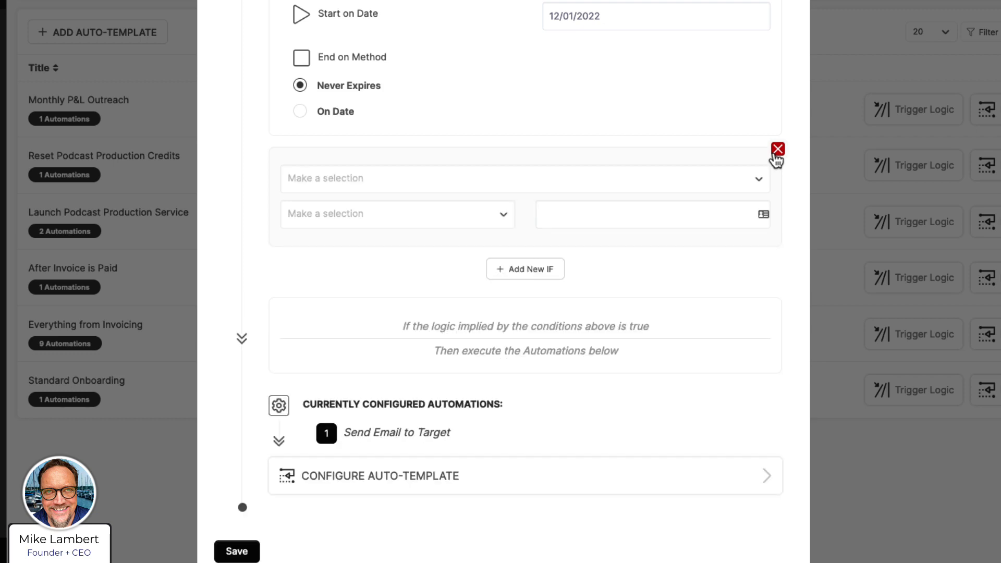
click(776, 156)
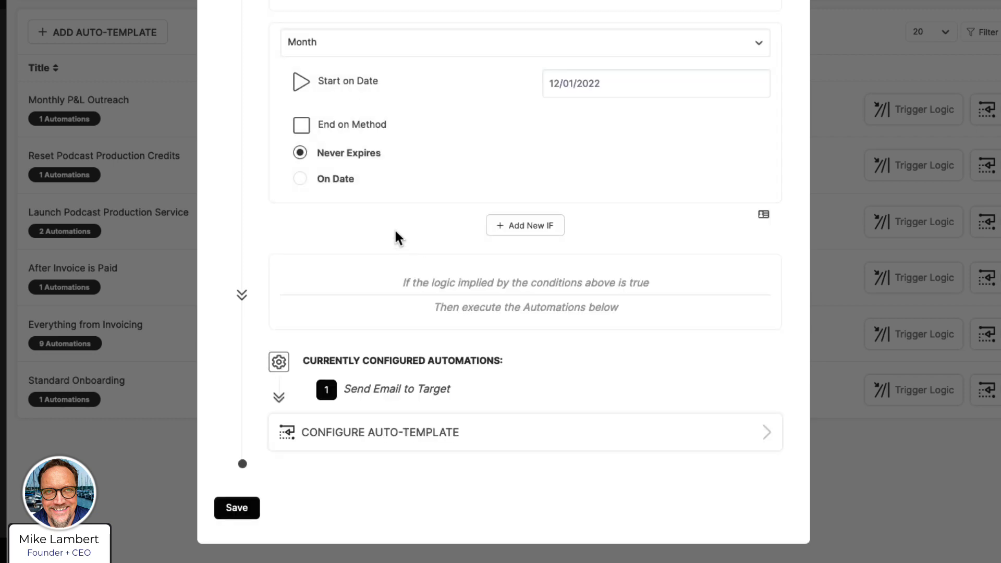
Close the trigger logic without saving and reopen it for the Monthly P&L Outreach auto-template
scroll(396, 237, up, 3)
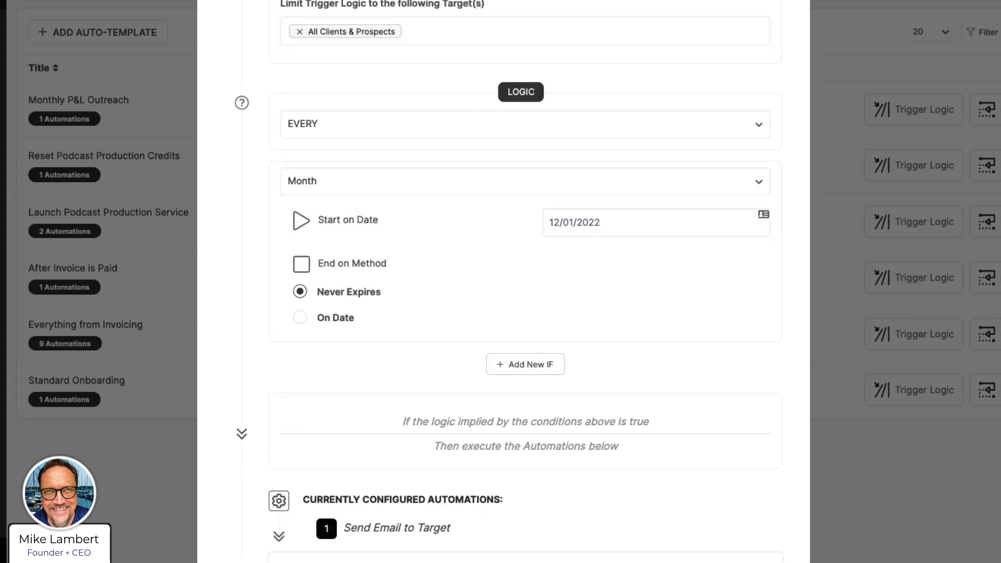
click(312, 2)
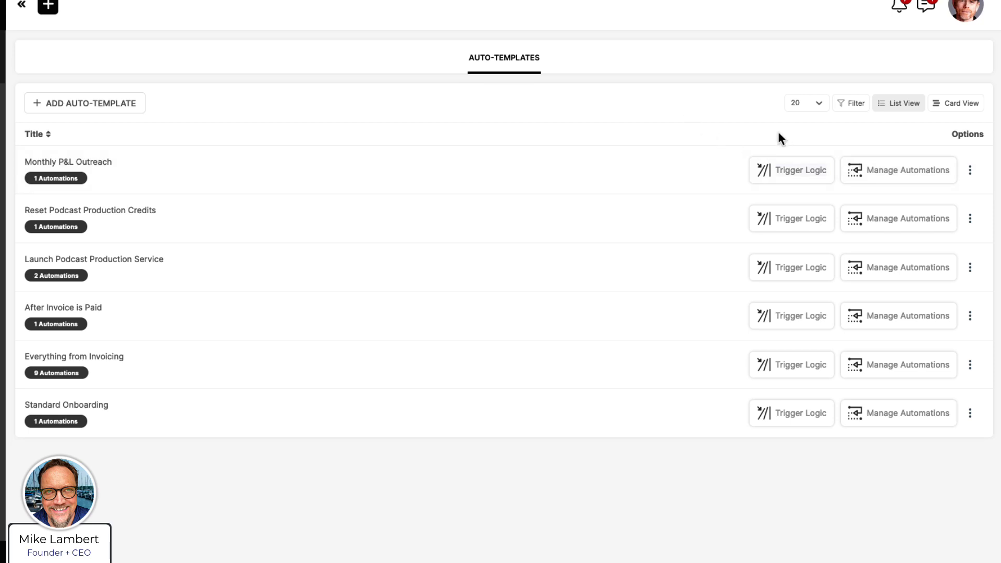
click(816, 176)
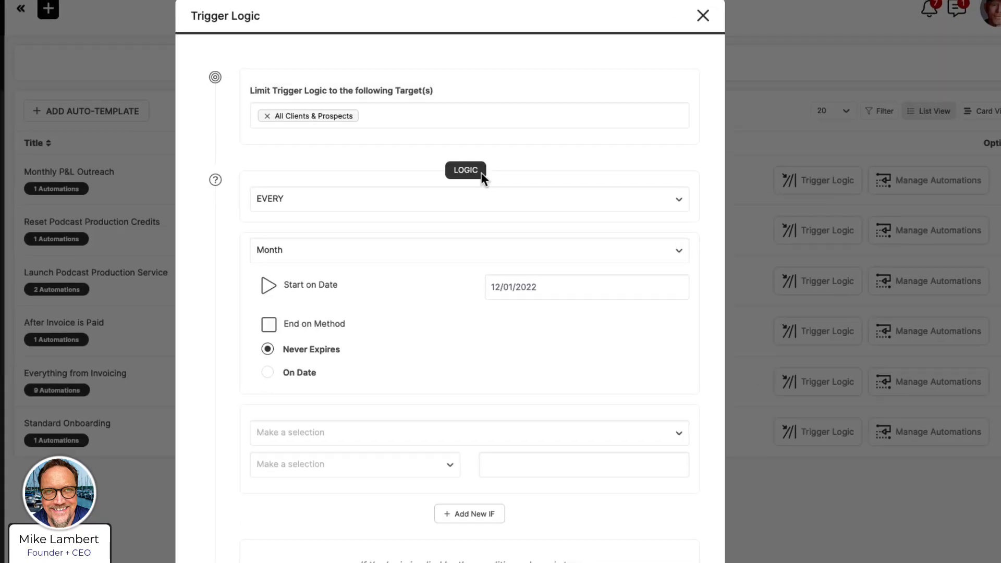
Set the logic to IF Today's Date EQUALS the Custom Field Date Tax Portal Last Updated, and check the other date type options
click(363, 205)
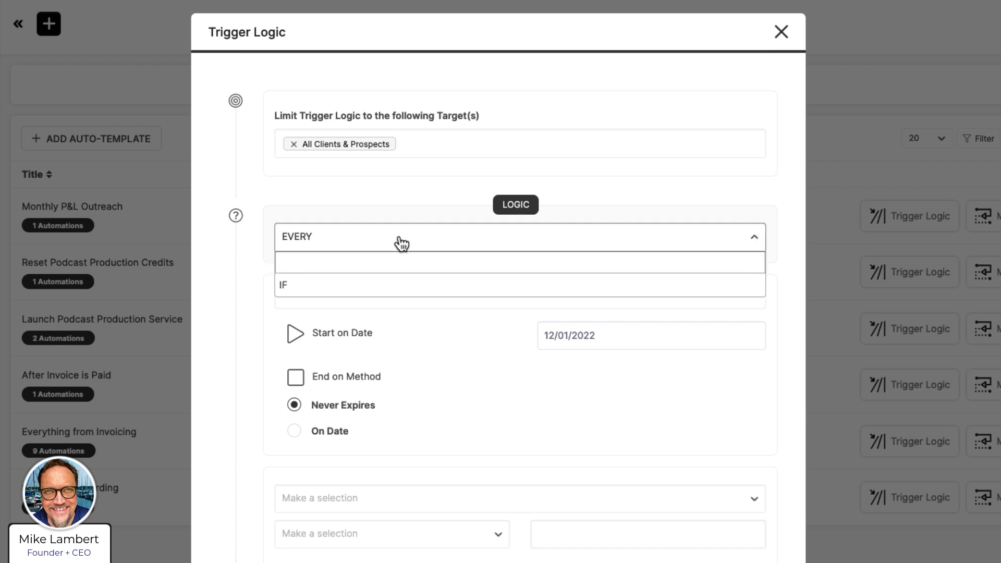
click(368, 286)
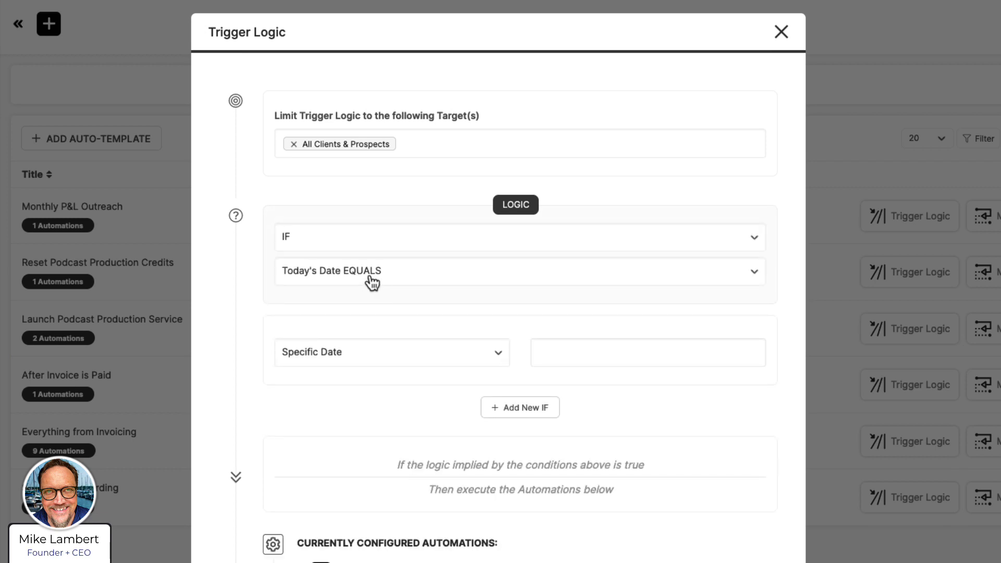
click(359, 364)
click(346, 398)
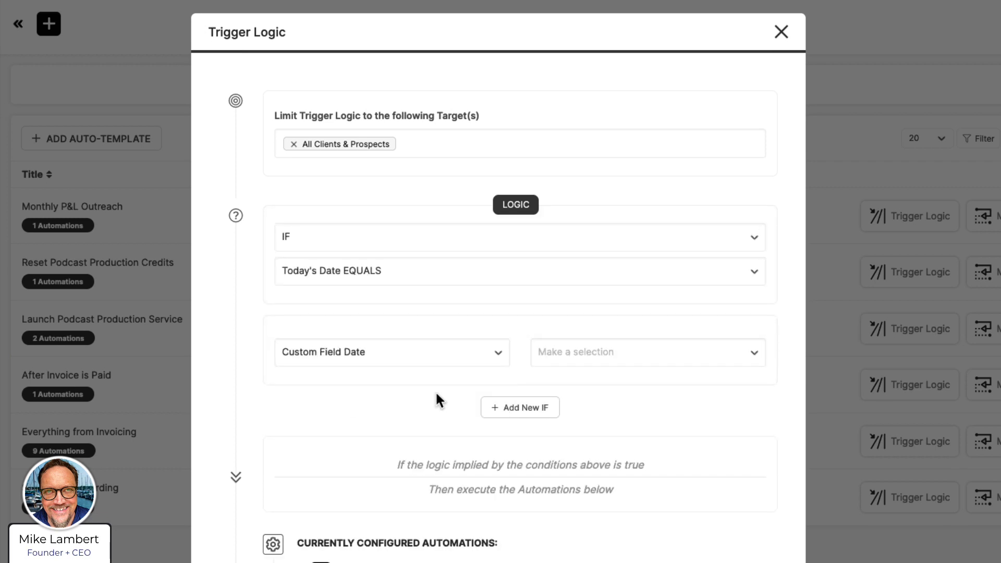
click(587, 355)
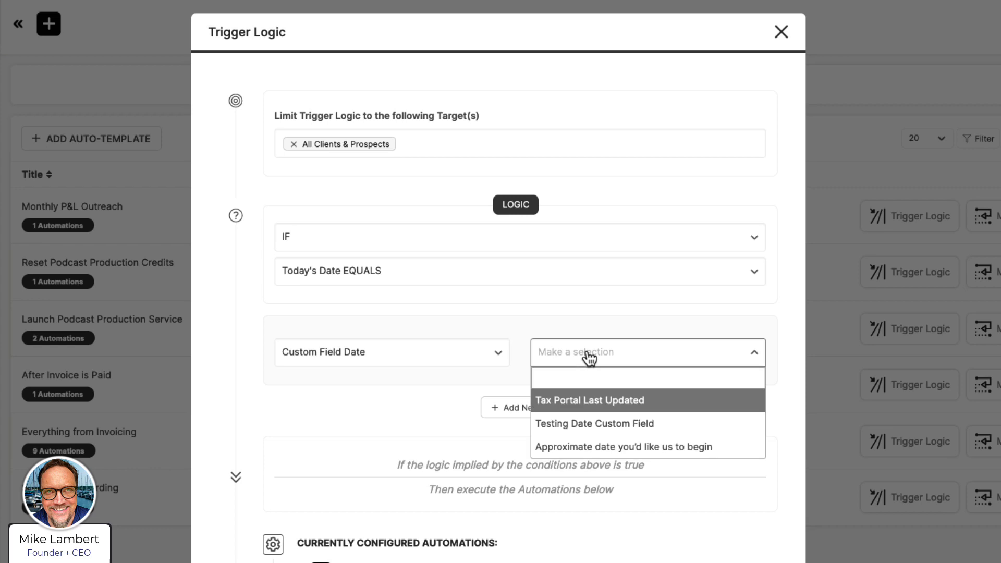
click(576, 399)
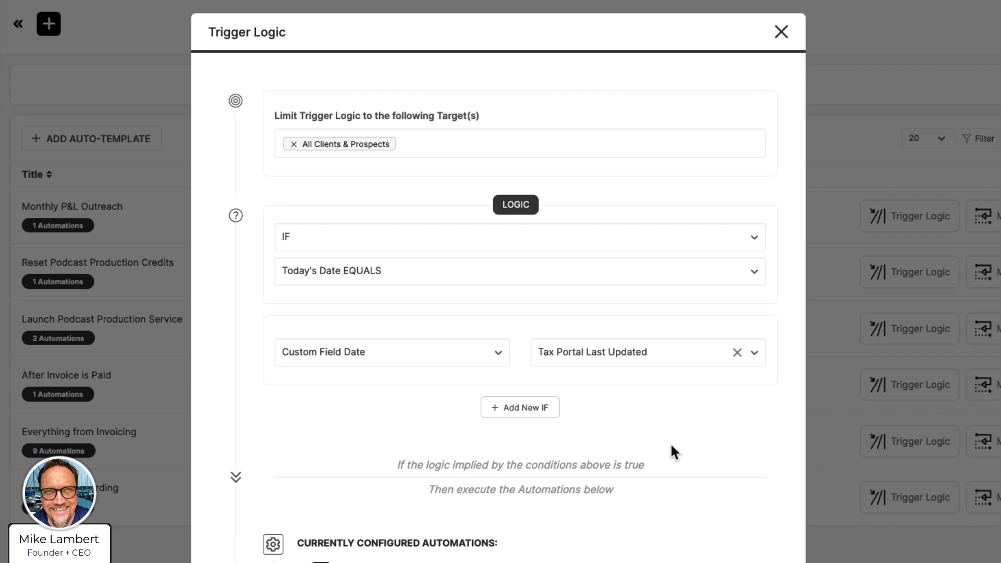
click(306, 362)
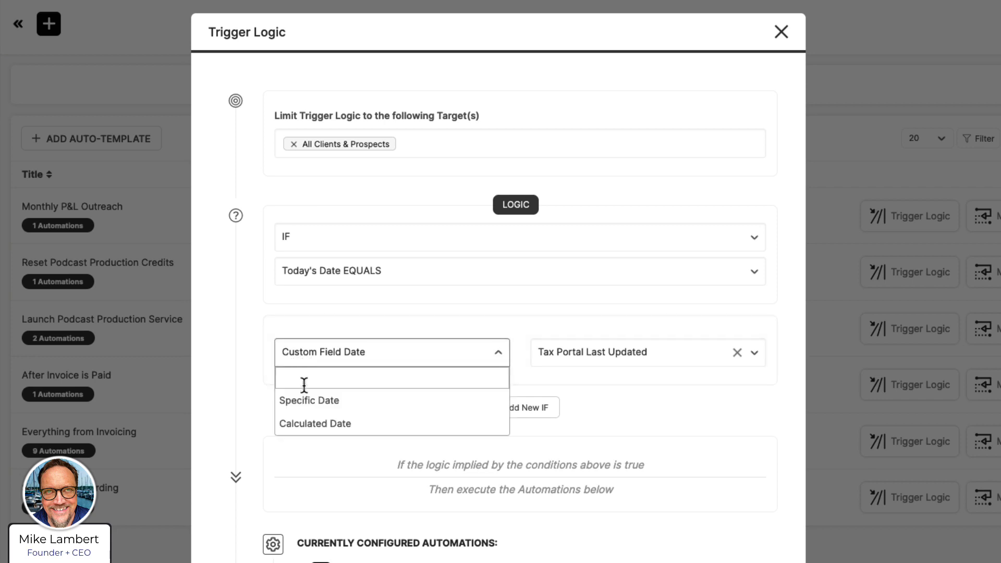
click(494, 350)
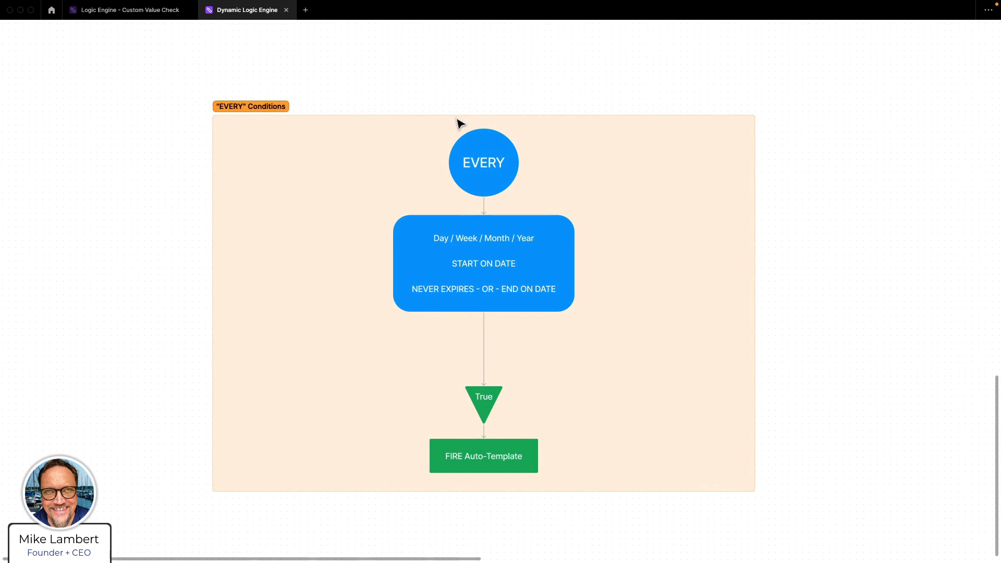
Switch to the Dynamic Logic Engine board and examine the EVERY, IF custom field and IF current date diagrams
scroll(466, 153, down, 6)
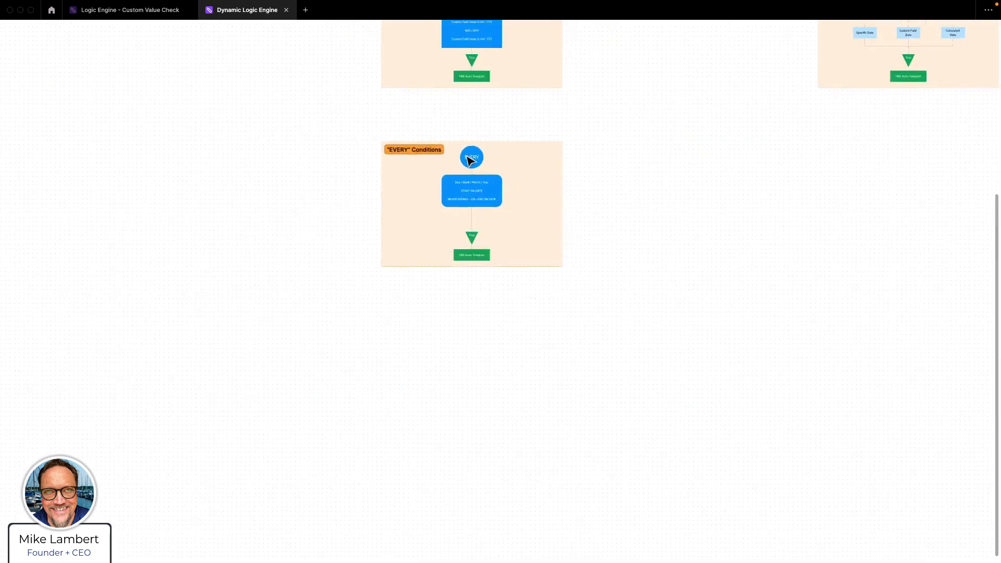
drag(663, 102, 493, 371)
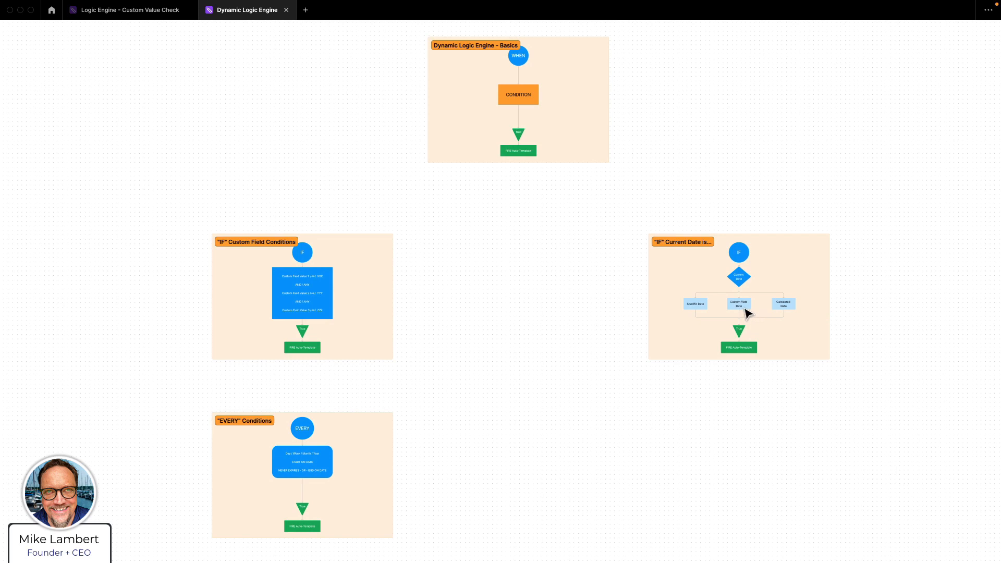
scroll(406, 467, down, 3)
scroll(406, 468, left, 2)
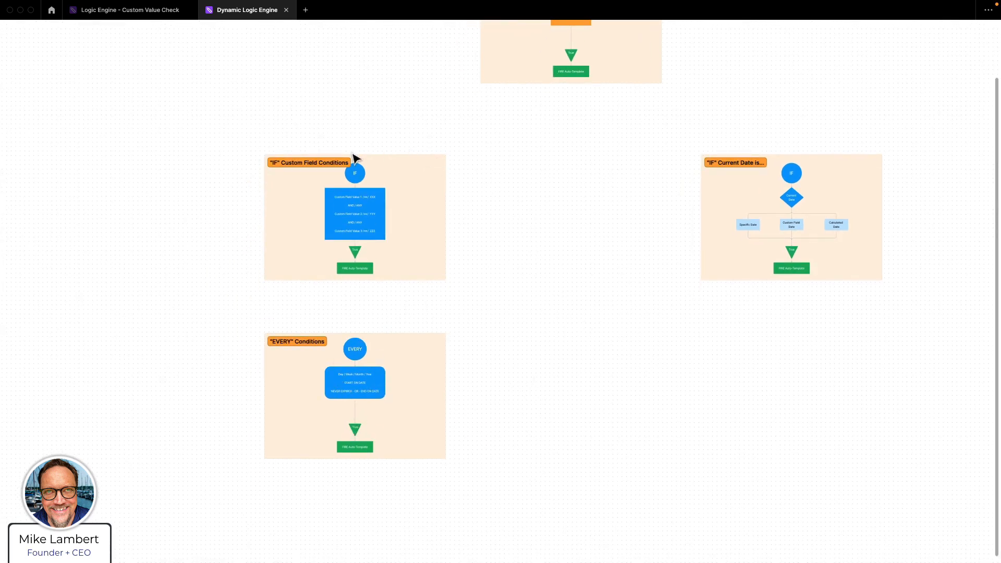
scroll(361, 329, up, 5)
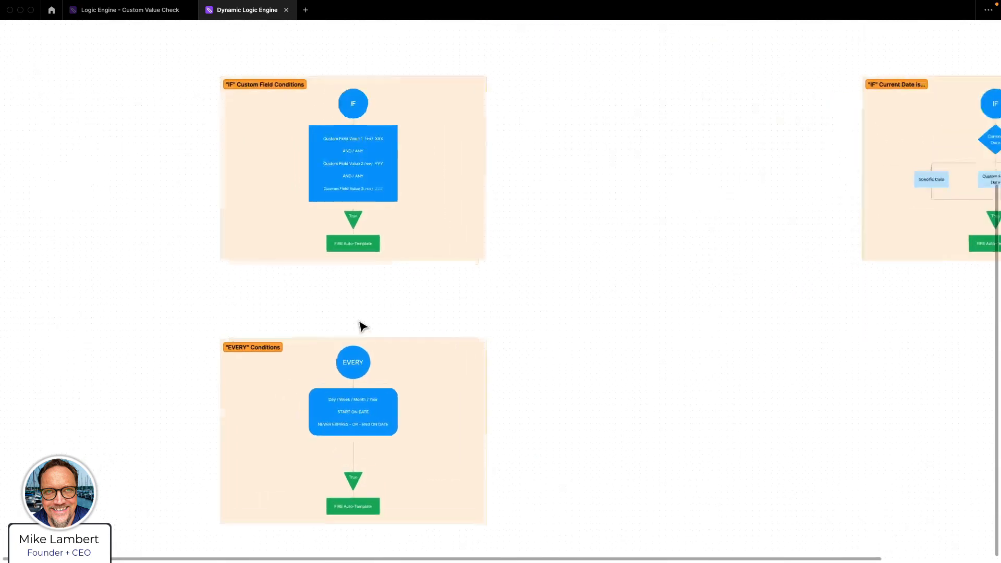
scroll(445, 235, left, 2)
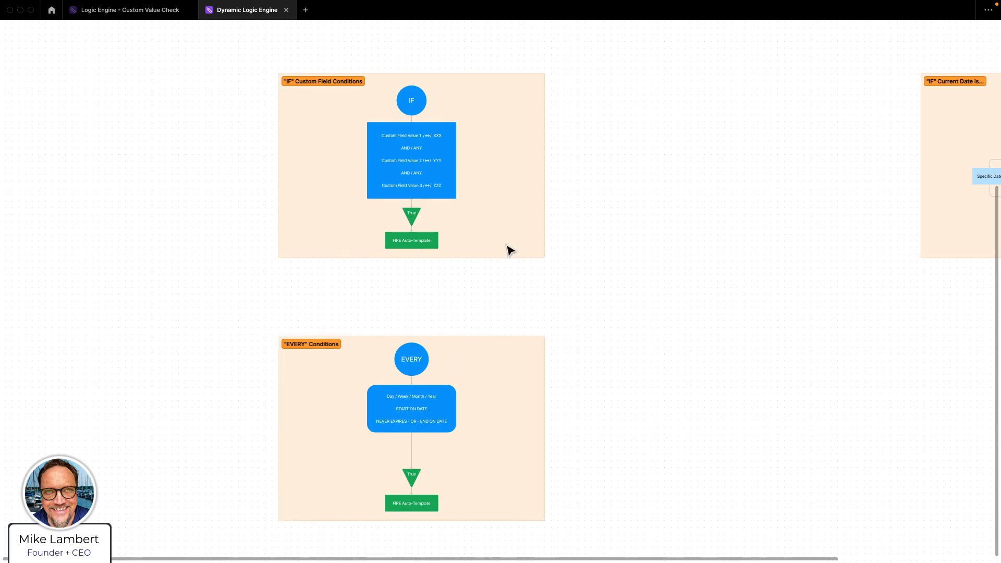
drag(659, 203, 375, 214)
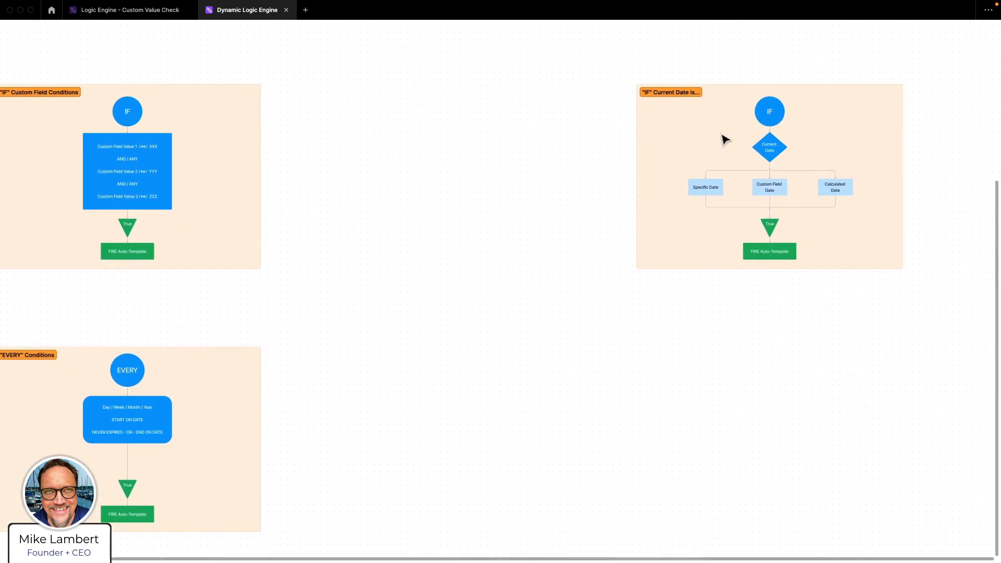
drag(771, 135, 495, 167)
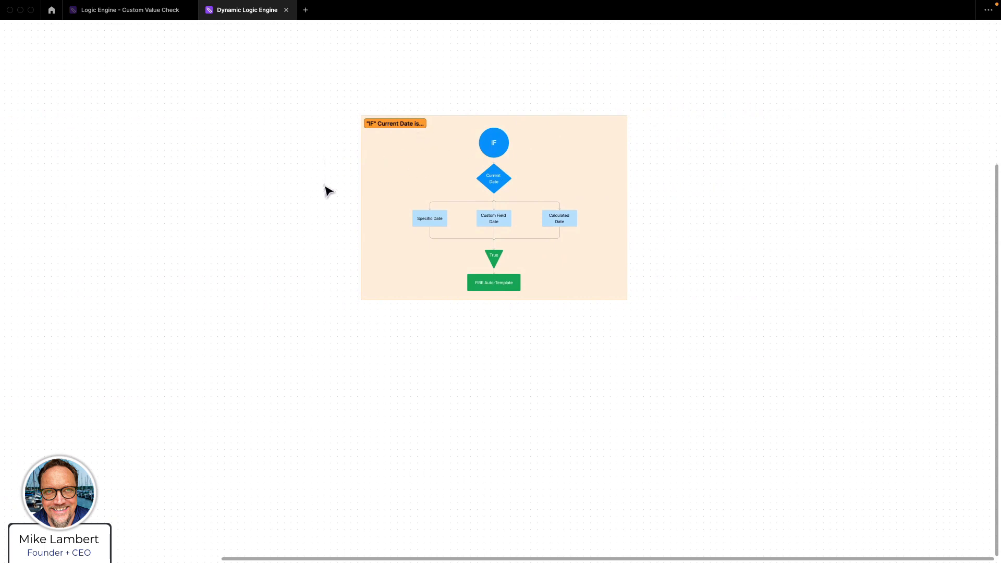
Examine the "IF" Custom Field Conditions diagram on the Dynamic Logic Engine board
scroll(330, 193, down, 3)
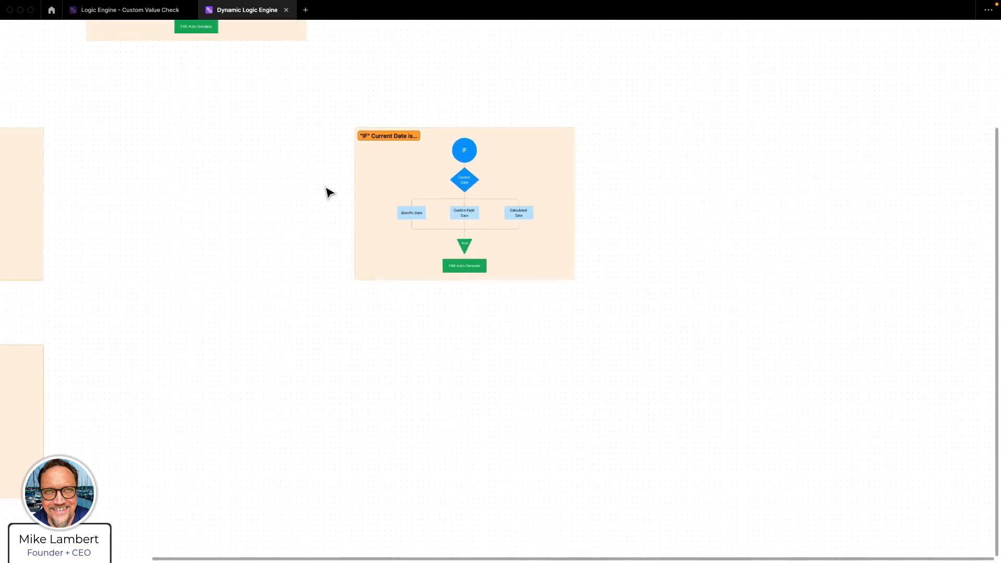
drag(306, 188, 581, 216)
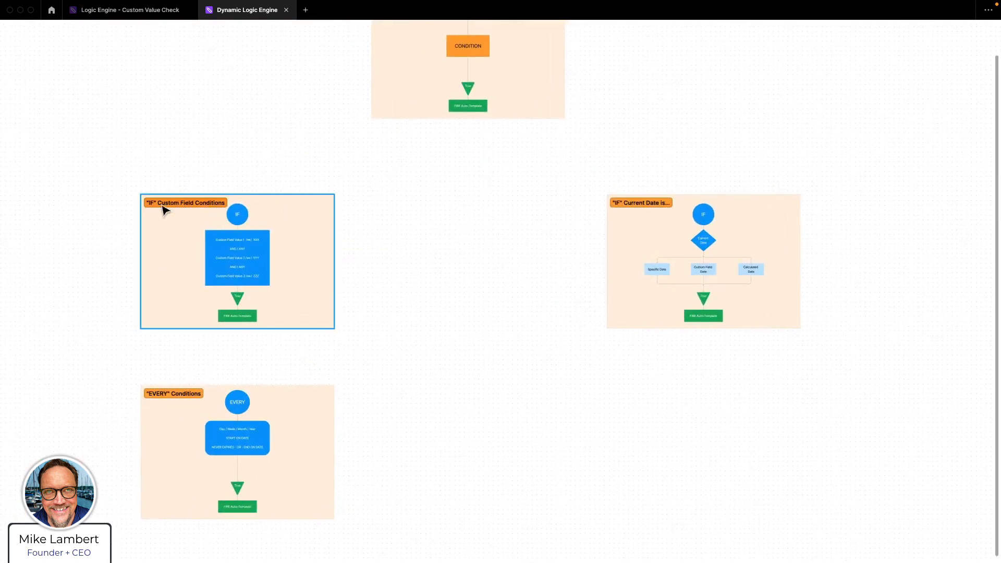
click(161, 207)
drag(227, 108, 346, 116)
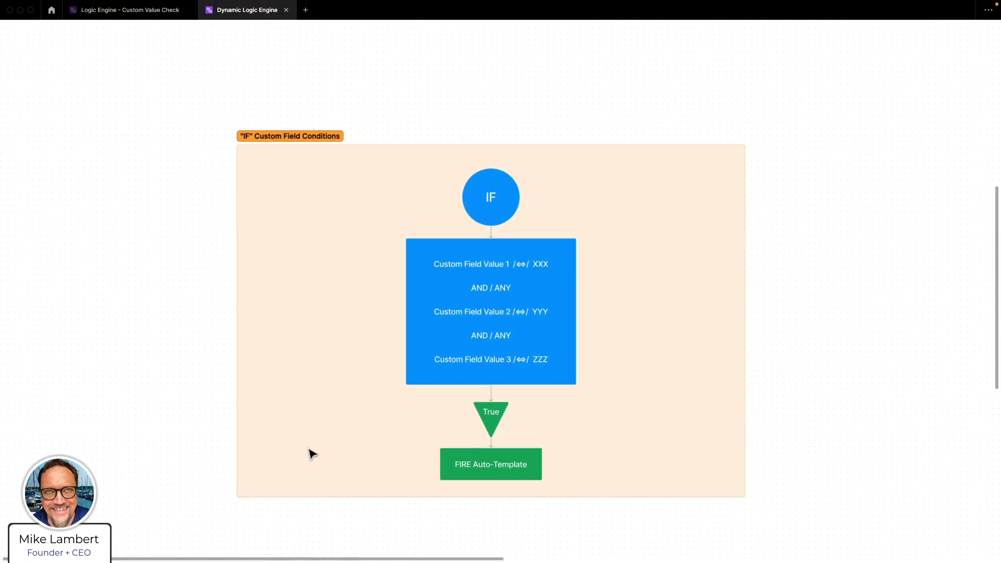
Open the Logic Engine - Custom Value Check board and examine the flow below the Starting Condition block
click(153, 10)
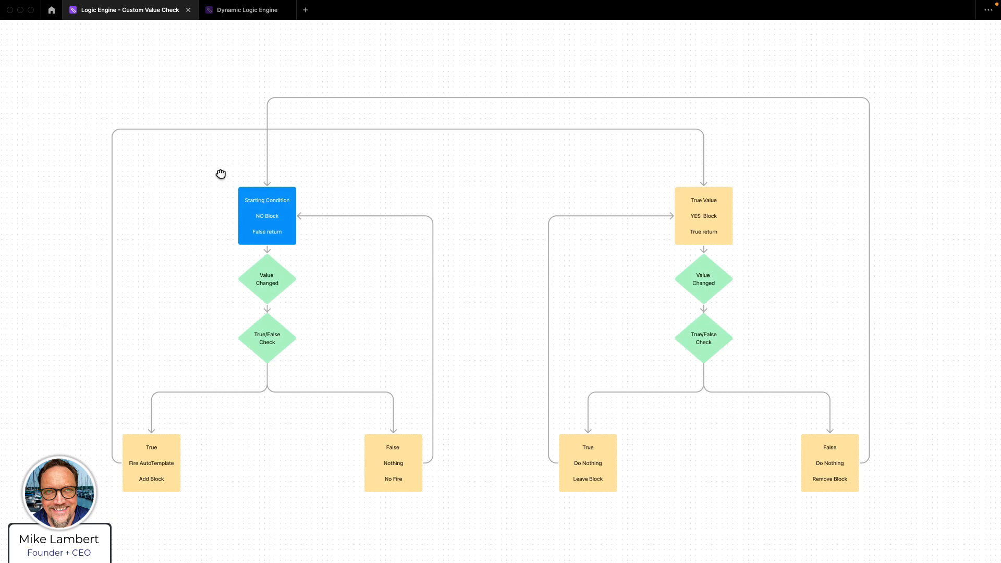
drag(221, 173, 282, 143)
scroll(314, 182, up, 3)
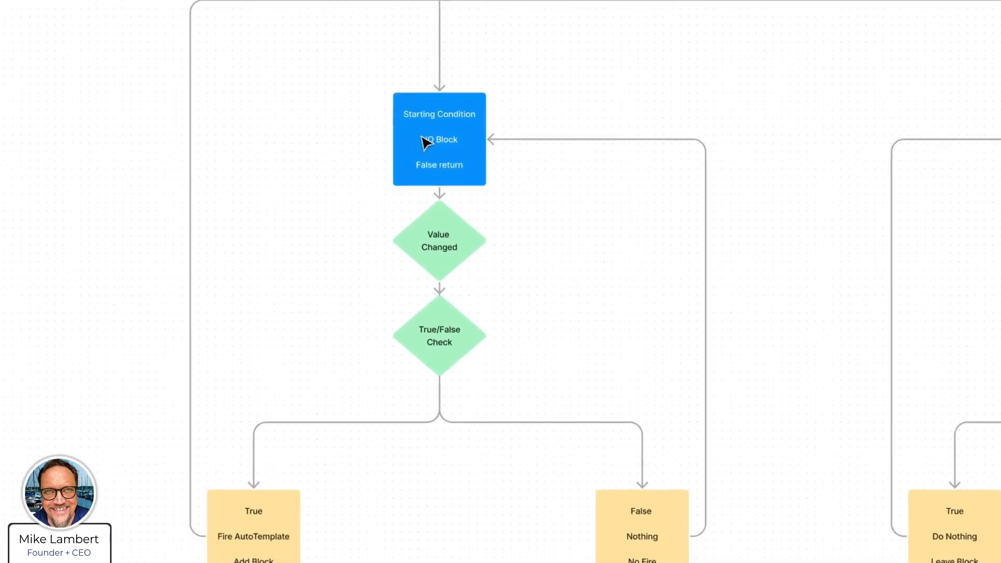
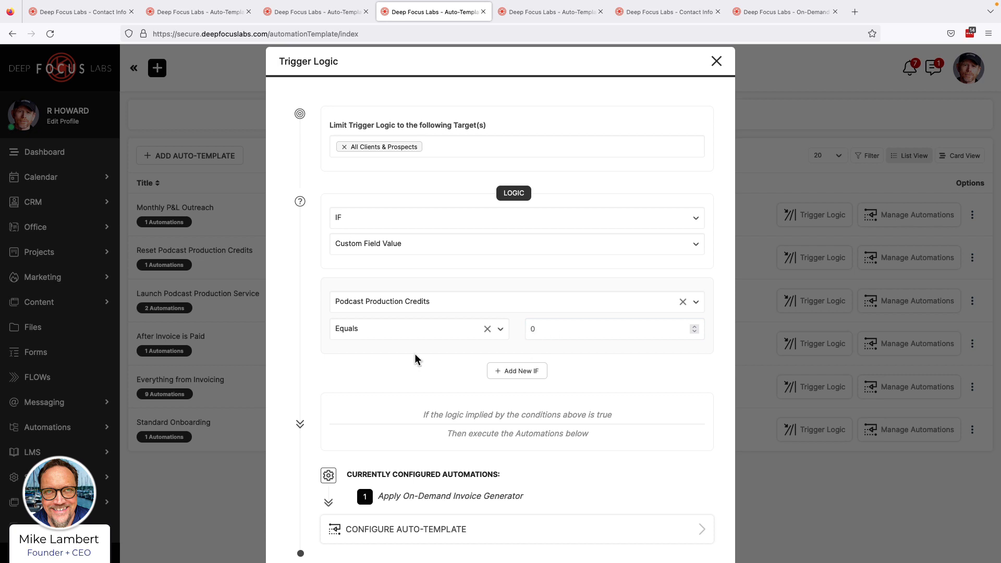
Review the Podcast Production Credits trigger logic, and examine the True Value and Starting Condition branches on the Custom Value Check board
scroll(379, 390, down, 1)
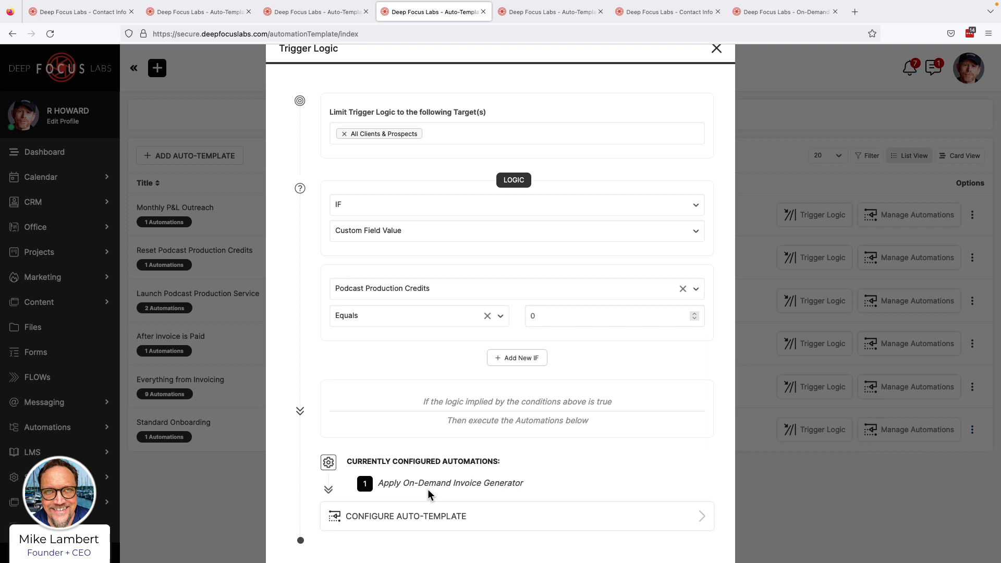
key(ctrl+Left)
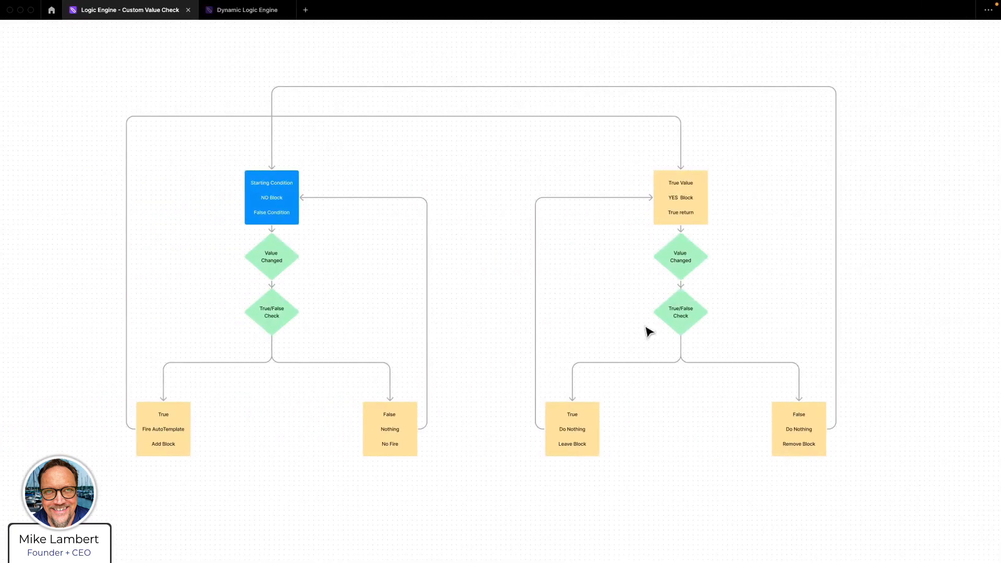
click(683, 322)
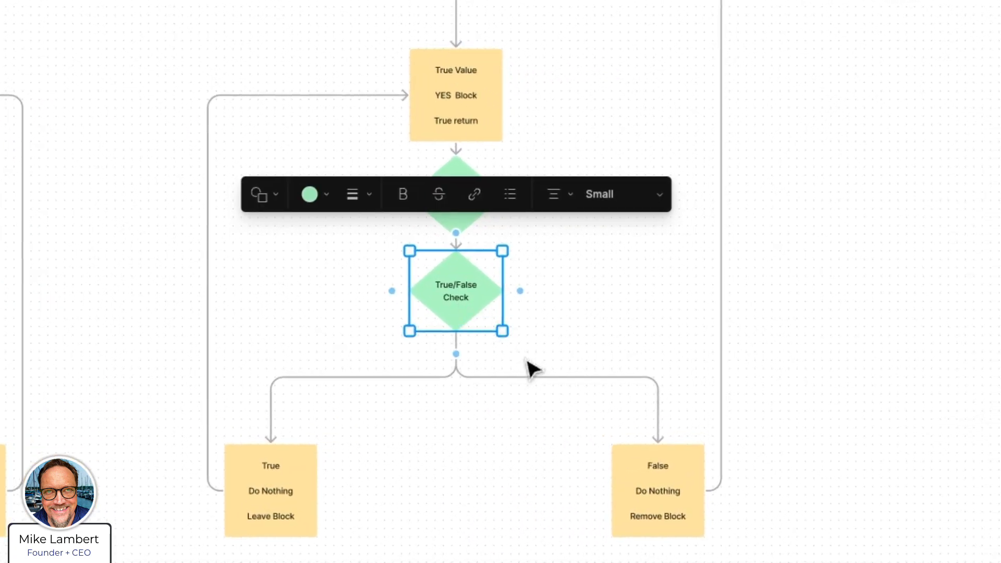
scroll(550, 381, up, 4)
drag(604, 291, 443, 239)
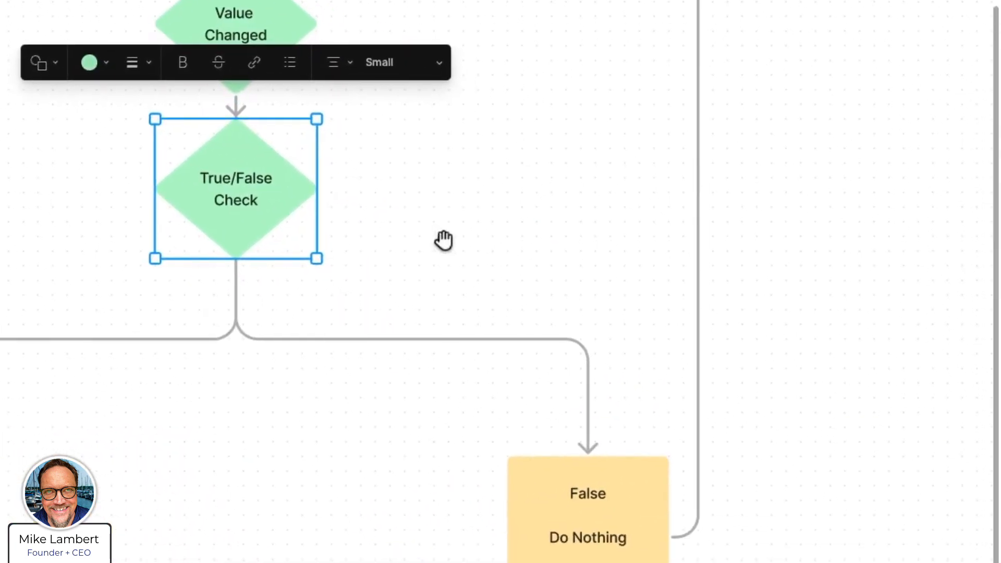
click(443, 263)
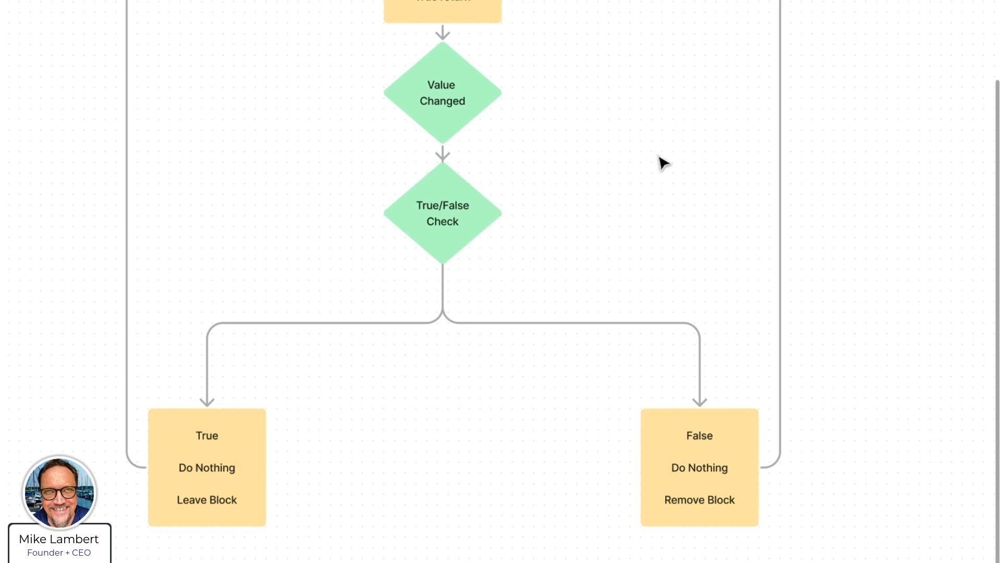
scroll(670, 174, down, 2)
drag(397, 120, 642, 228)
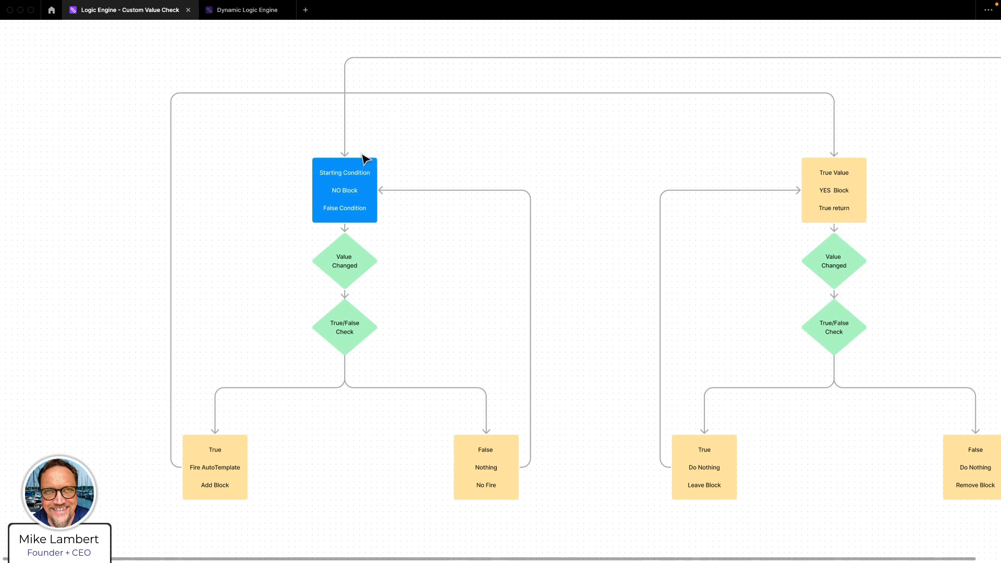
scroll(593, 143, down, 3)
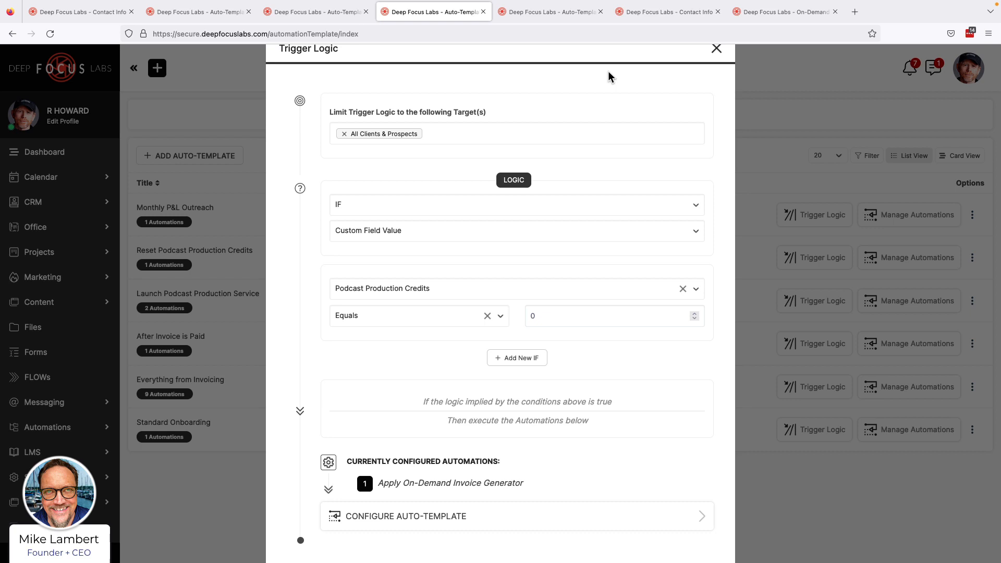
Try adding a Send SMS automation to the Reset Podcast Production Credits auto-template, and close the automation configuration without saving
click(475, 518)
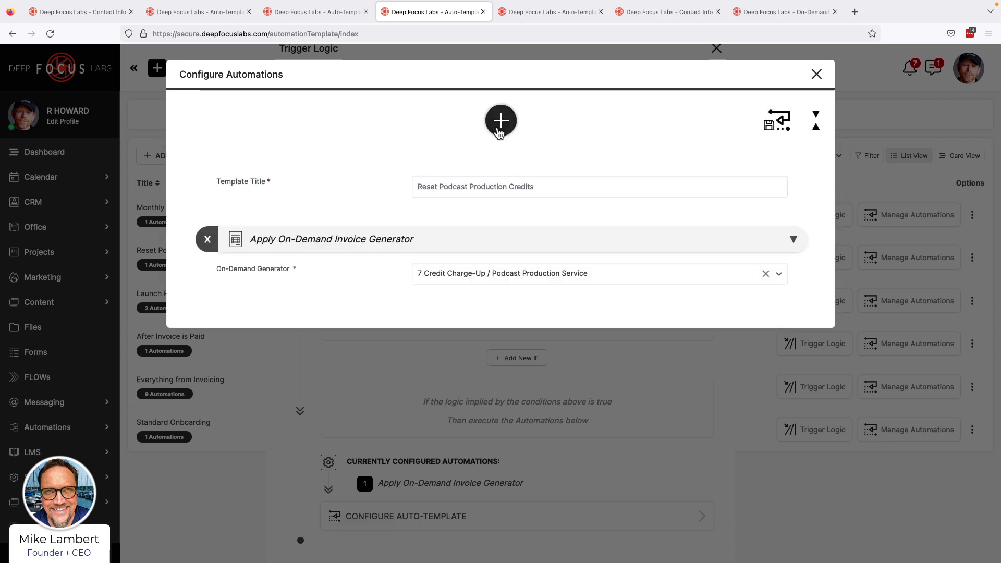
click(498, 124)
click(472, 195)
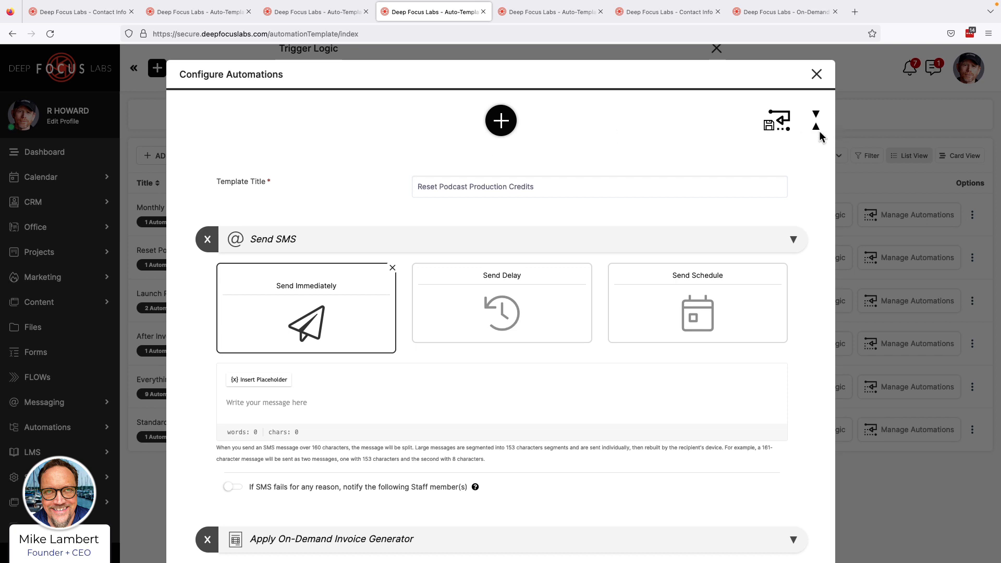
click(816, 74)
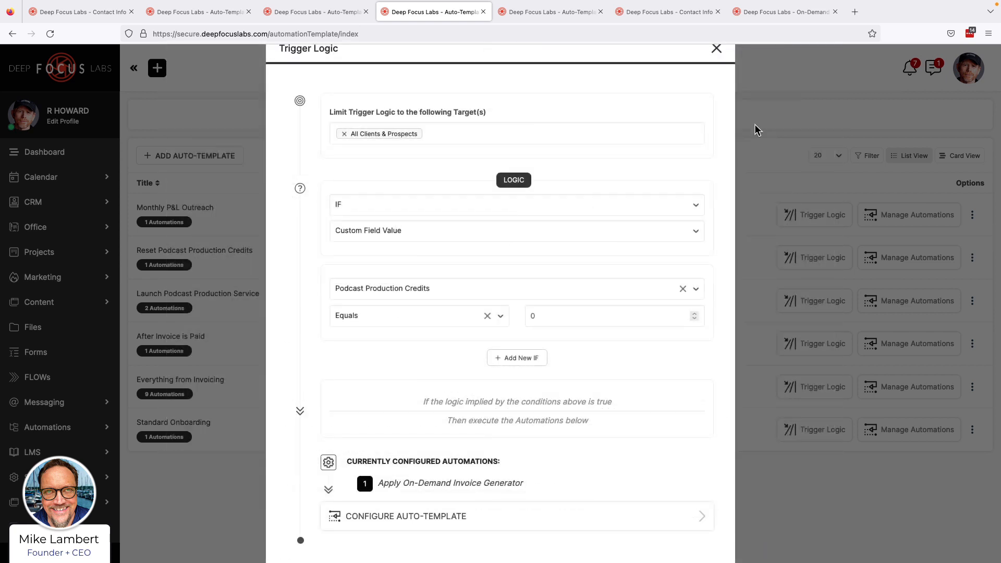
Check which custom fields the IF condition offers, keeping Podcast Production Credits selected, and return to the target limits
click(479, 290)
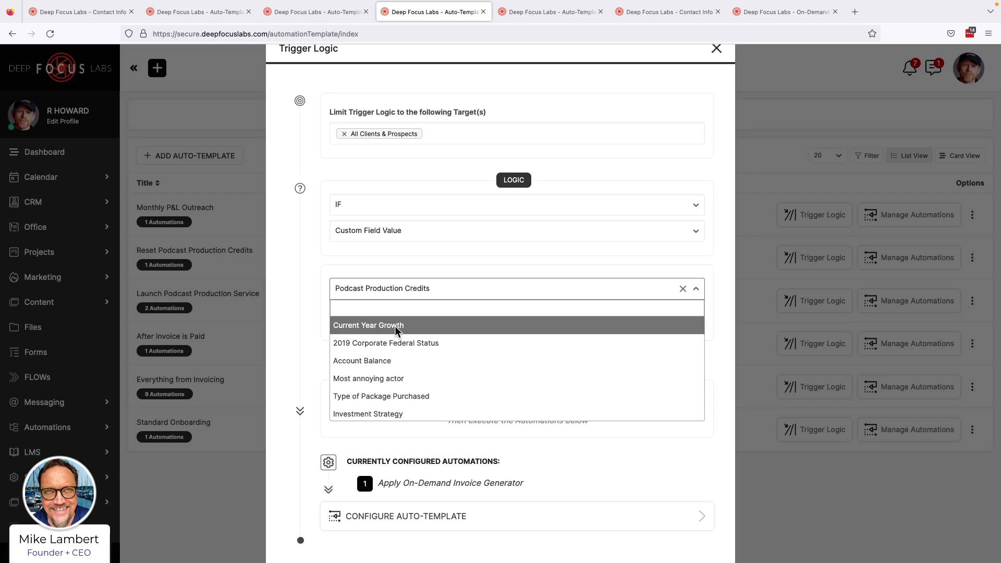
click(450, 168)
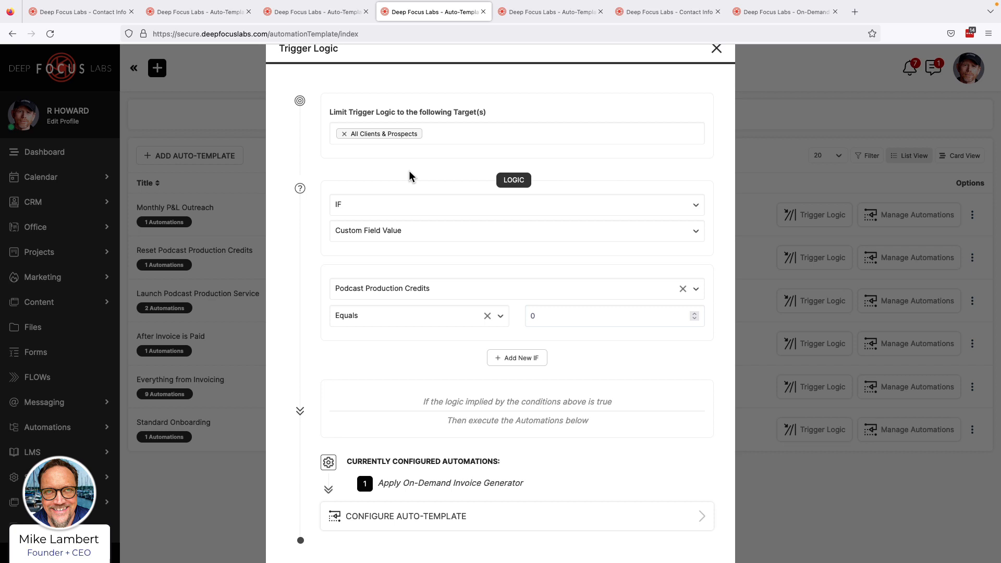
scroll(287, 166, up, 1)
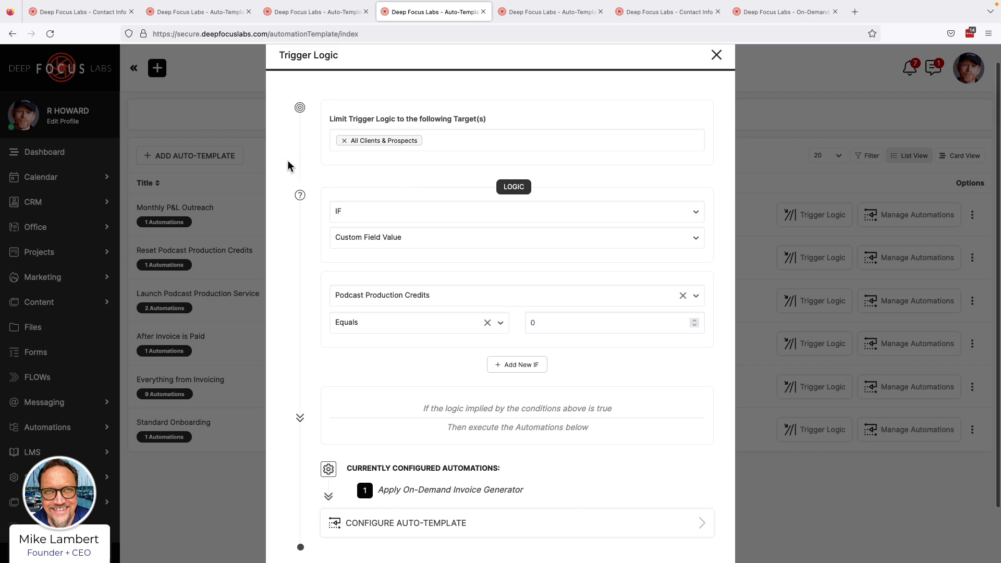